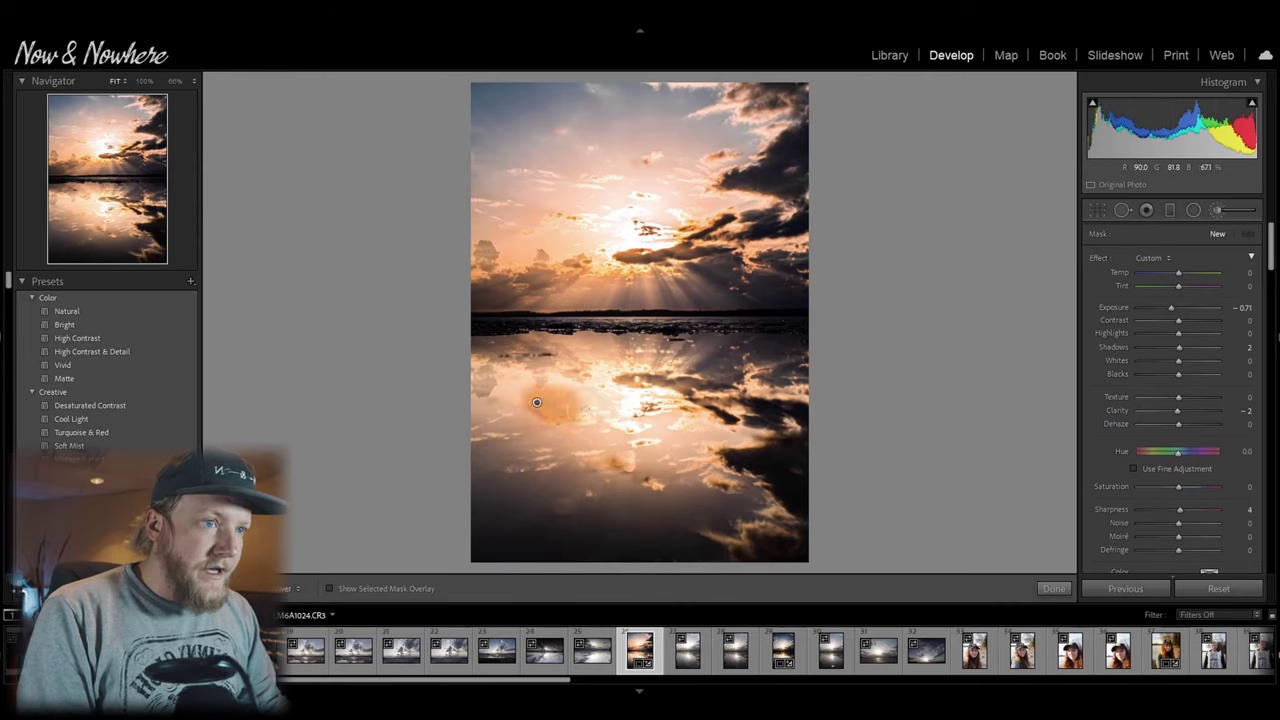
Step: Select the second brush pin and paint it along the horizon from right to left, with the red overlay shown
{"action": "left_click", "coordinate": [550, 328]}
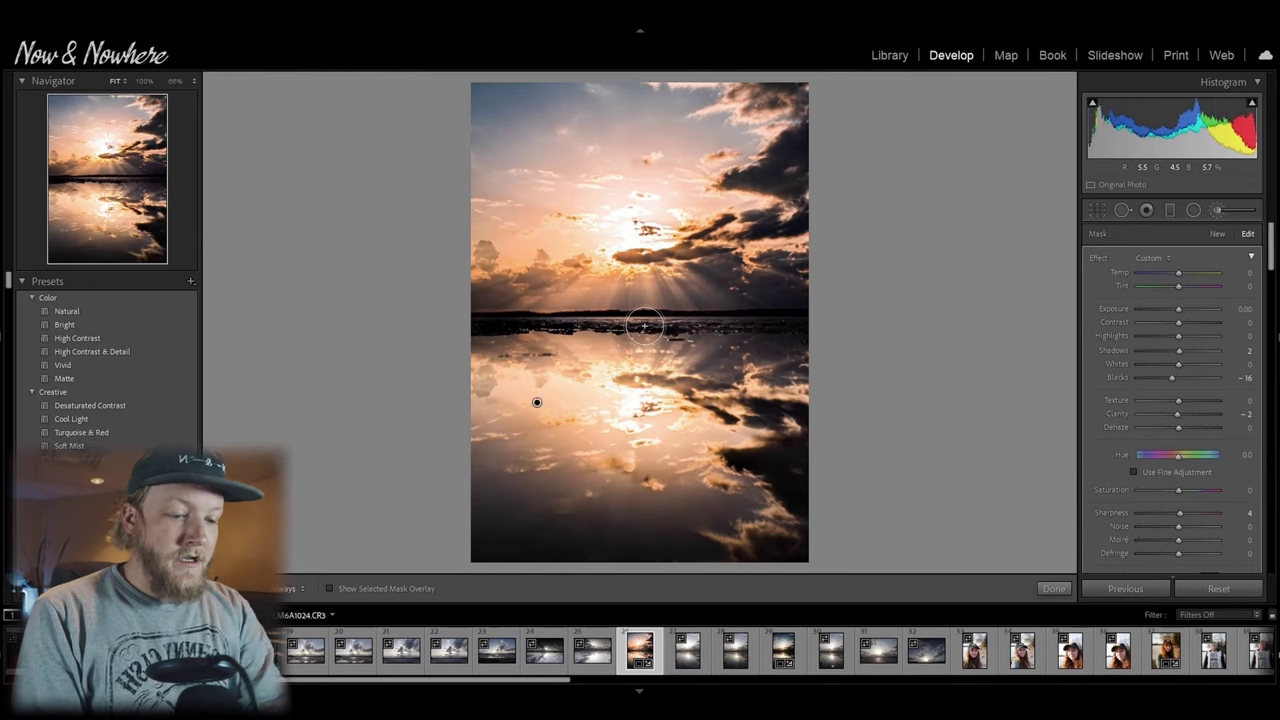
{"action": "key", "text": "o"}
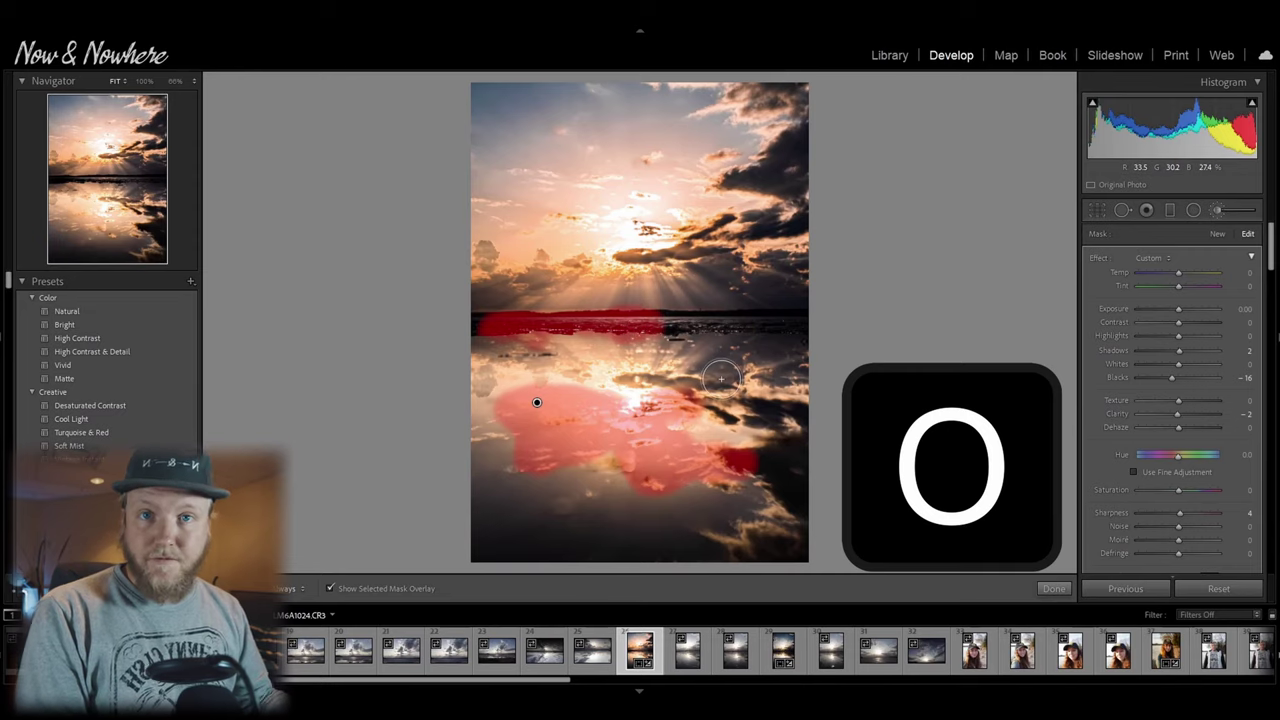
{"action": "left_click_drag", "start_coordinate": [751, 337], "coordinate": [491, 331]}
{"action": "left_click_drag", "start_coordinate": [491, 331], "coordinate": [463, 331]}
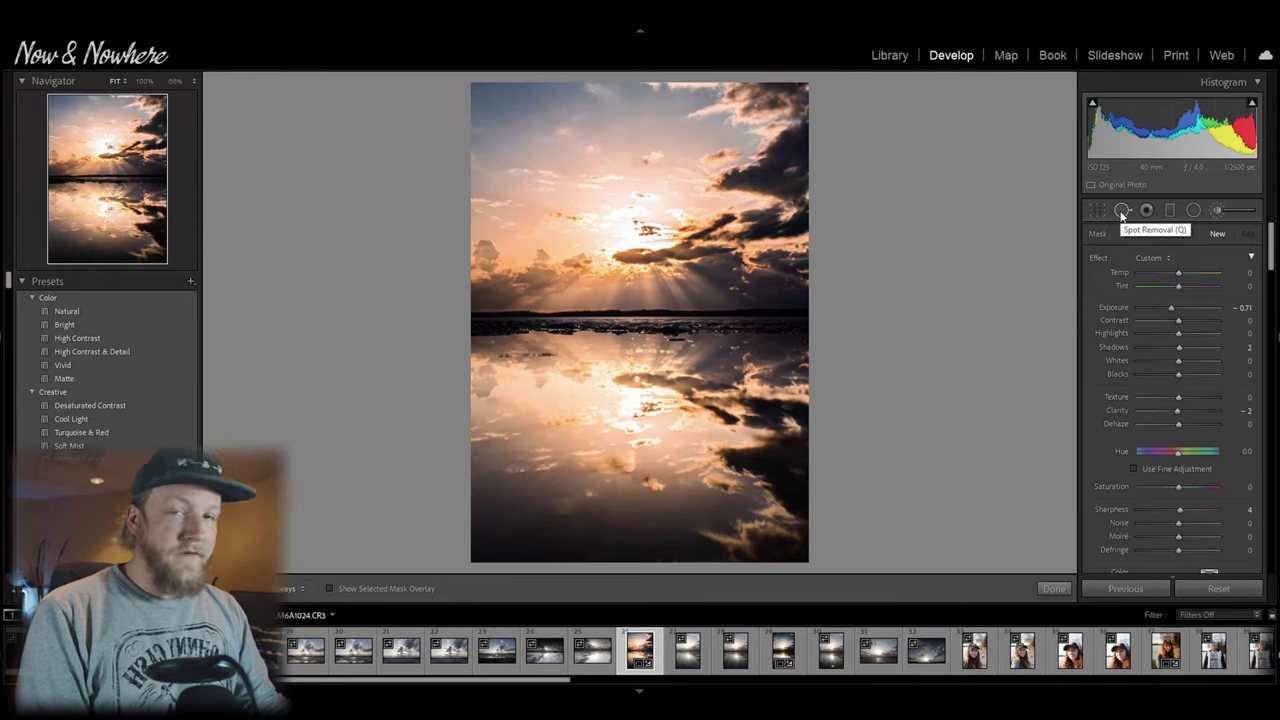
Step: Use Visualize Spots to find the speck in the upper-left sky and clone it out
{"action": "left_click", "coordinate": [1121, 212]}
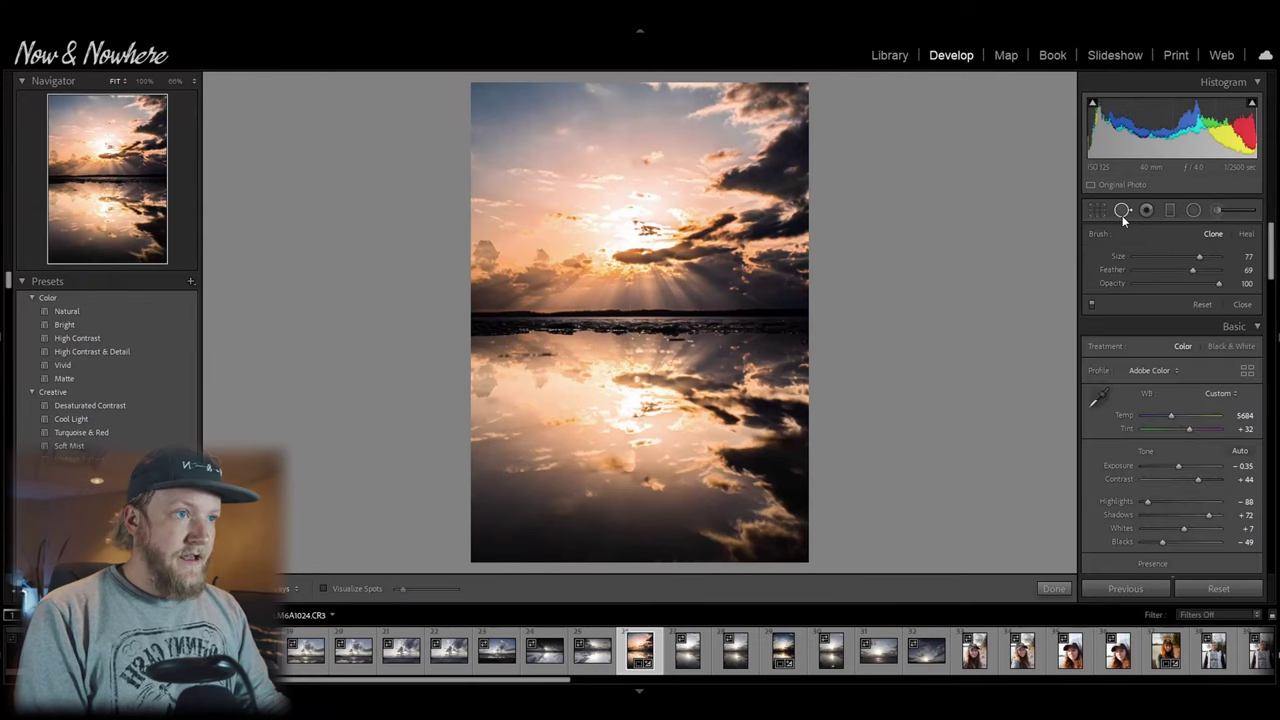
{"action": "left_click", "coordinate": [322, 588]}
{"action": "mouse_move", "coordinate": [402, 588]}
{"action": "left_mouse_down"}
{"action": "mouse_move", "coordinate": [434, 590]}
{"action": "mouse_move", "coordinate": [416, 590]}
{"action": "left_mouse_up"}
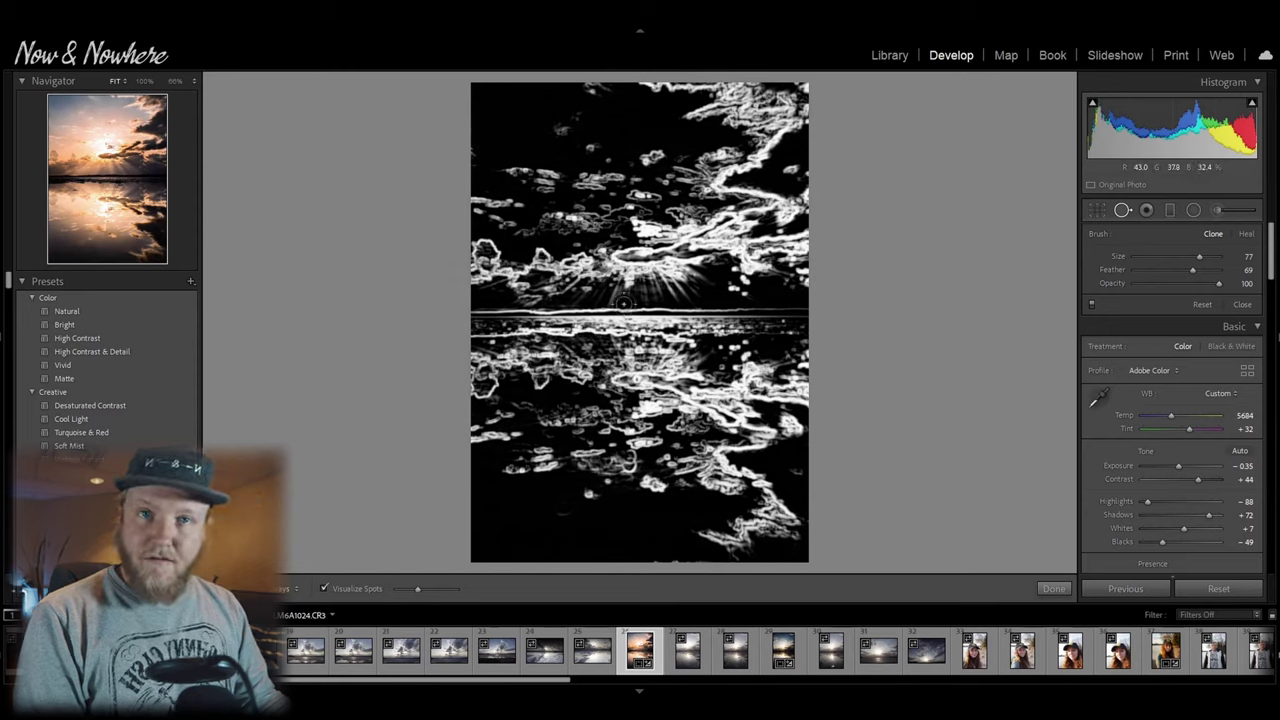
{"action": "left_click", "coordinate": [590, 148]}
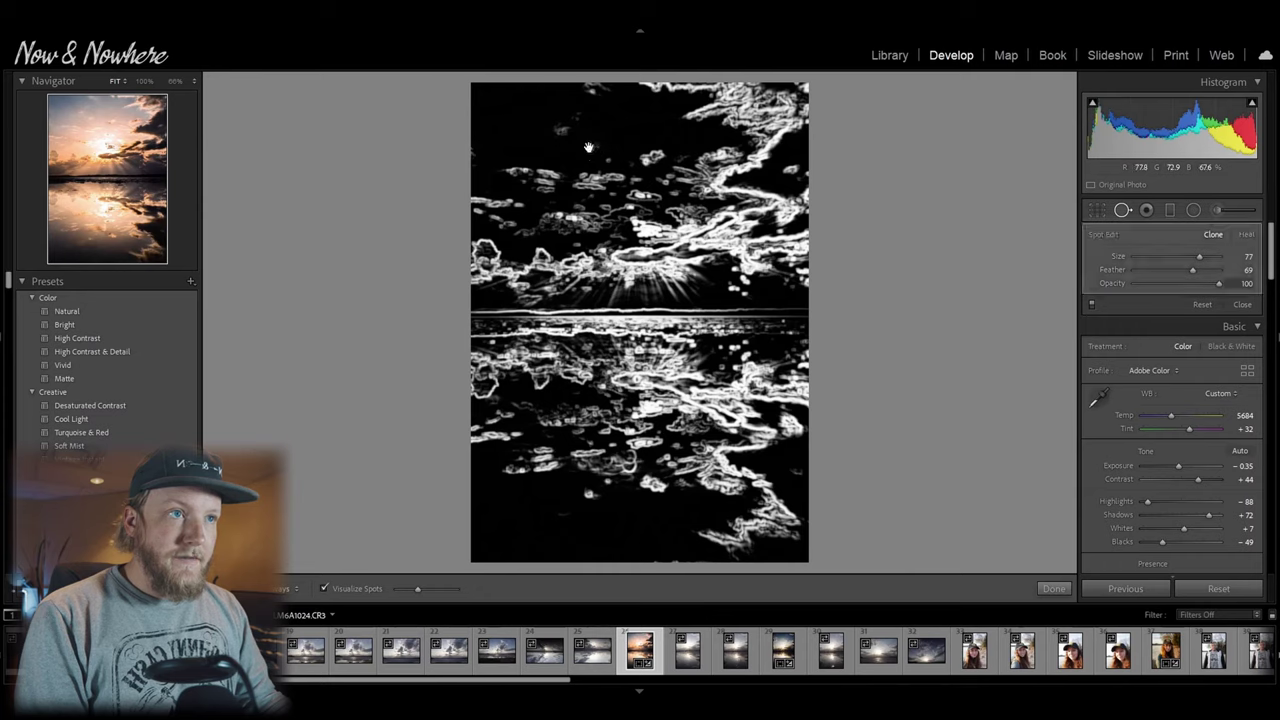
{"action": "left_click", "coordinate": [323, 588]}
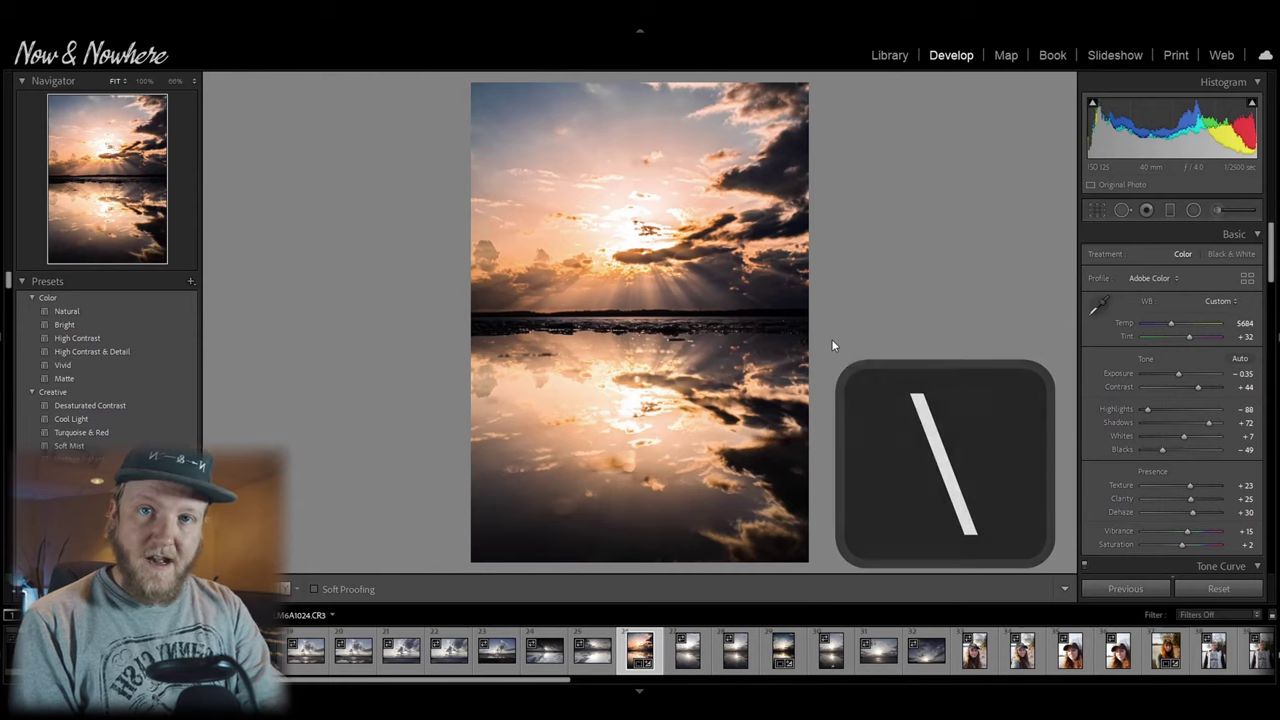
{"action": "key", "text": "backslash"}
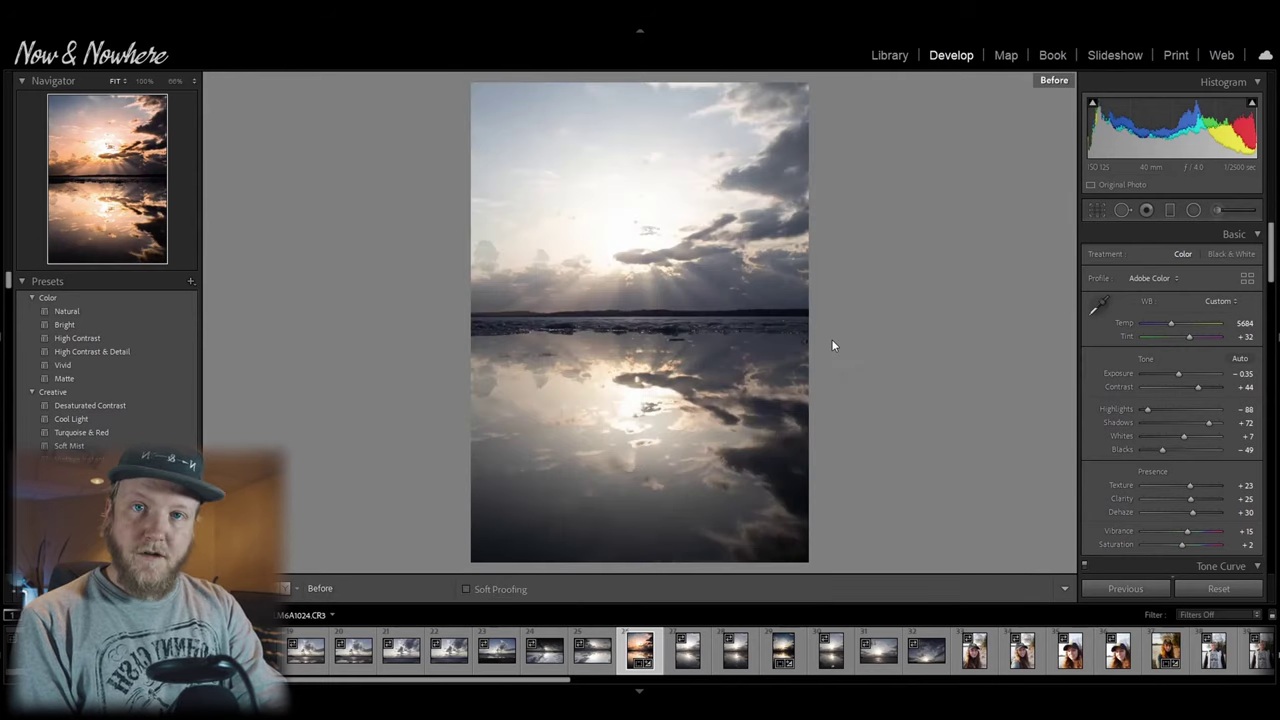
{"action": "key", "text": "backslash"}
{"action": "key", "text": "backslash"}
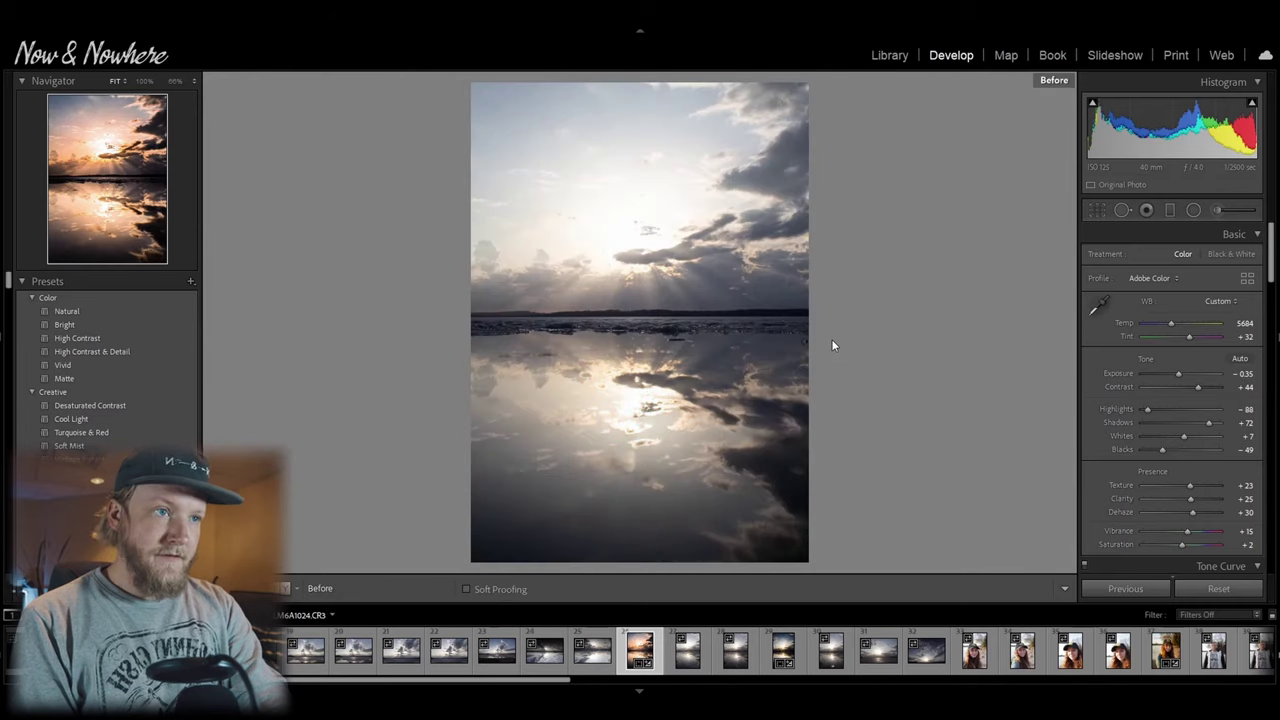
{"action": "key", "text": "backslash"}
{"action": "key", "text": "backslash"}
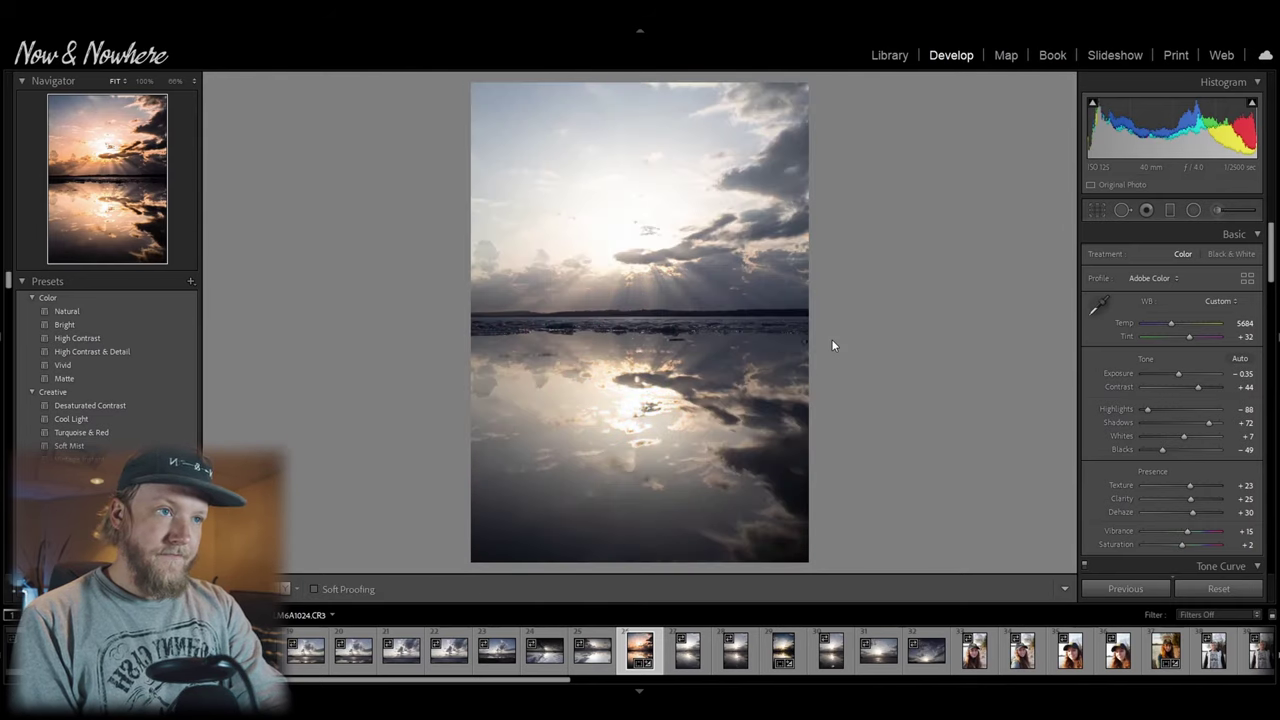
{"action": "key", "text": "backslash"}
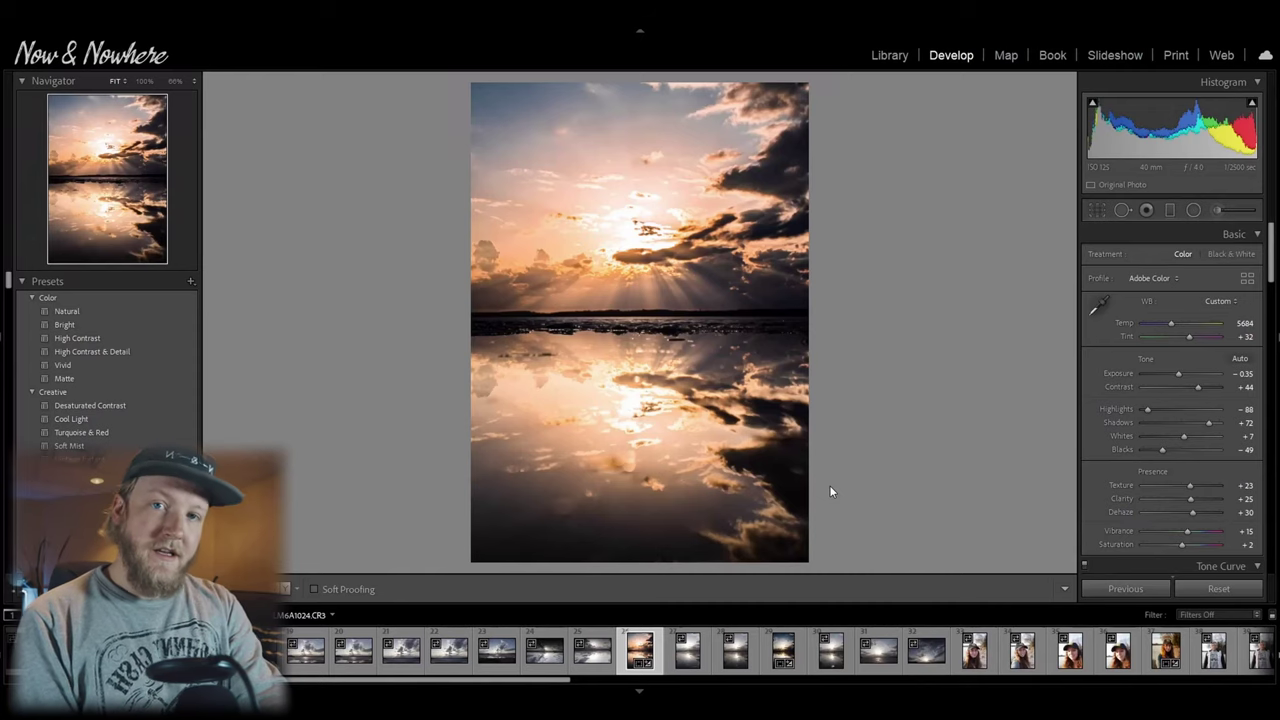
Step: Cycle the sunset photo through Lights Dim, Lights Out and back to Lights On
{"action": "key", "text": "l"}
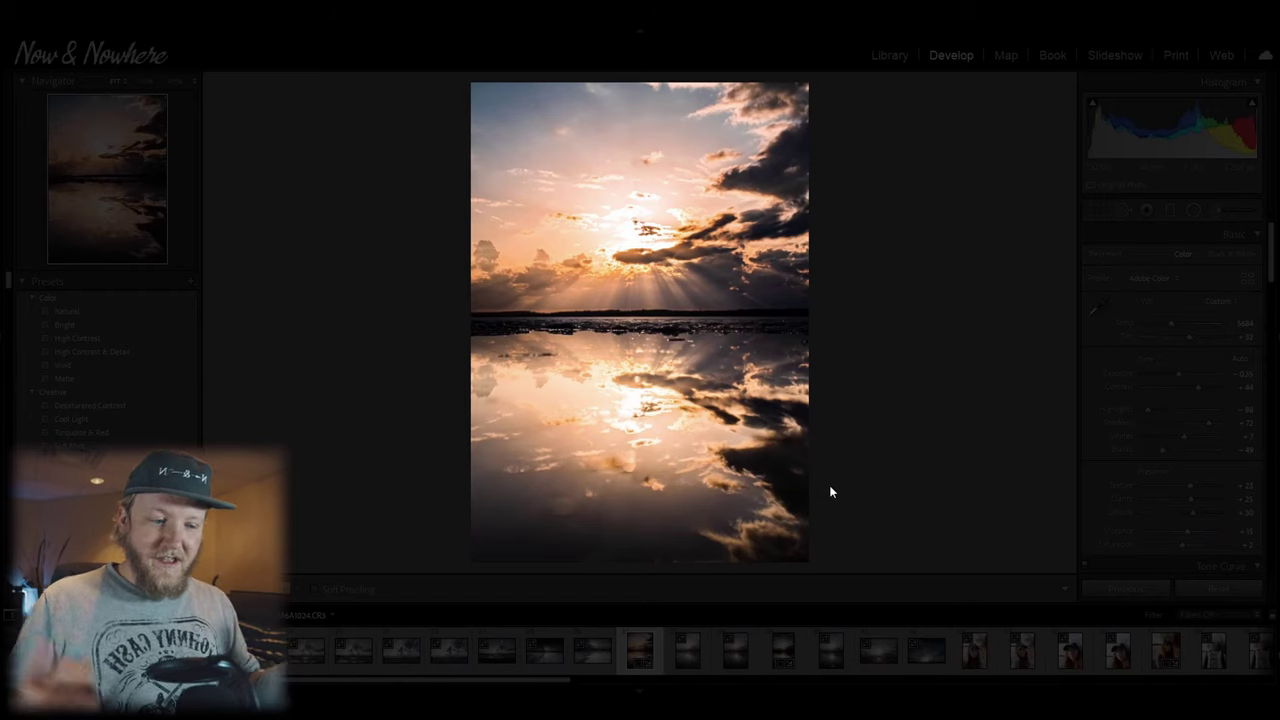
{"action": "key", "text": "l"}
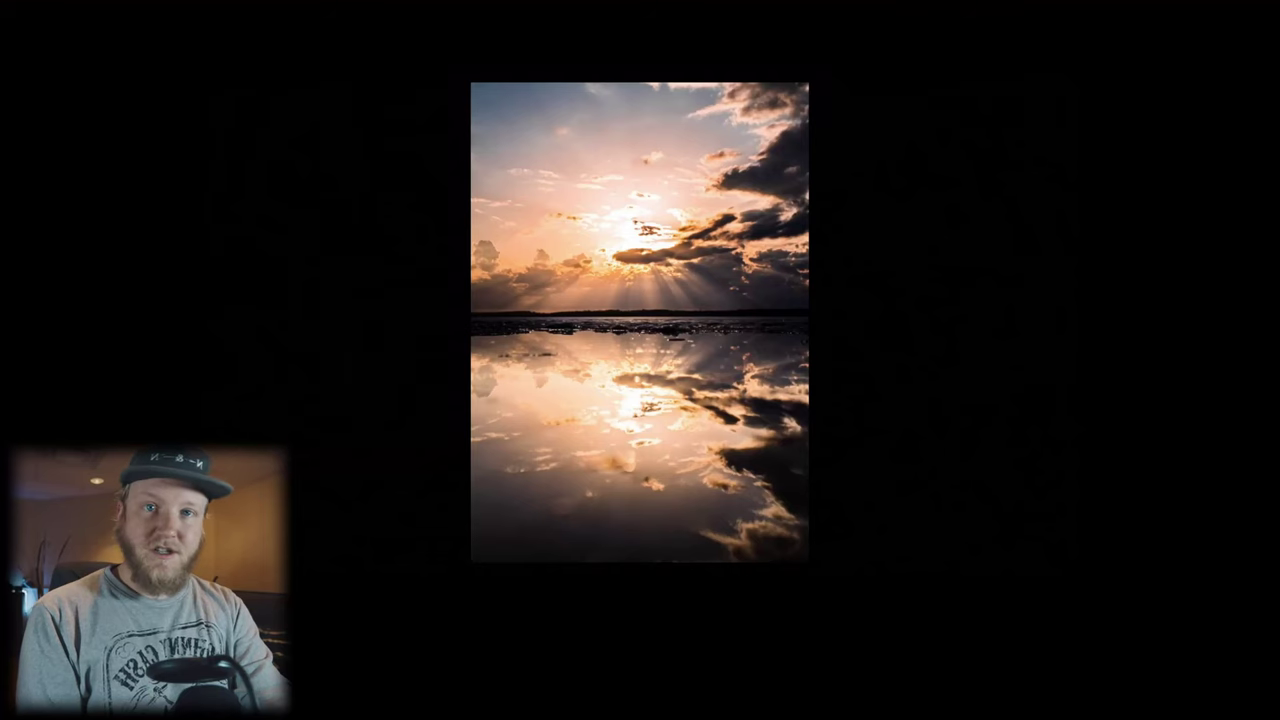
{"action": "key", "text": "l"}
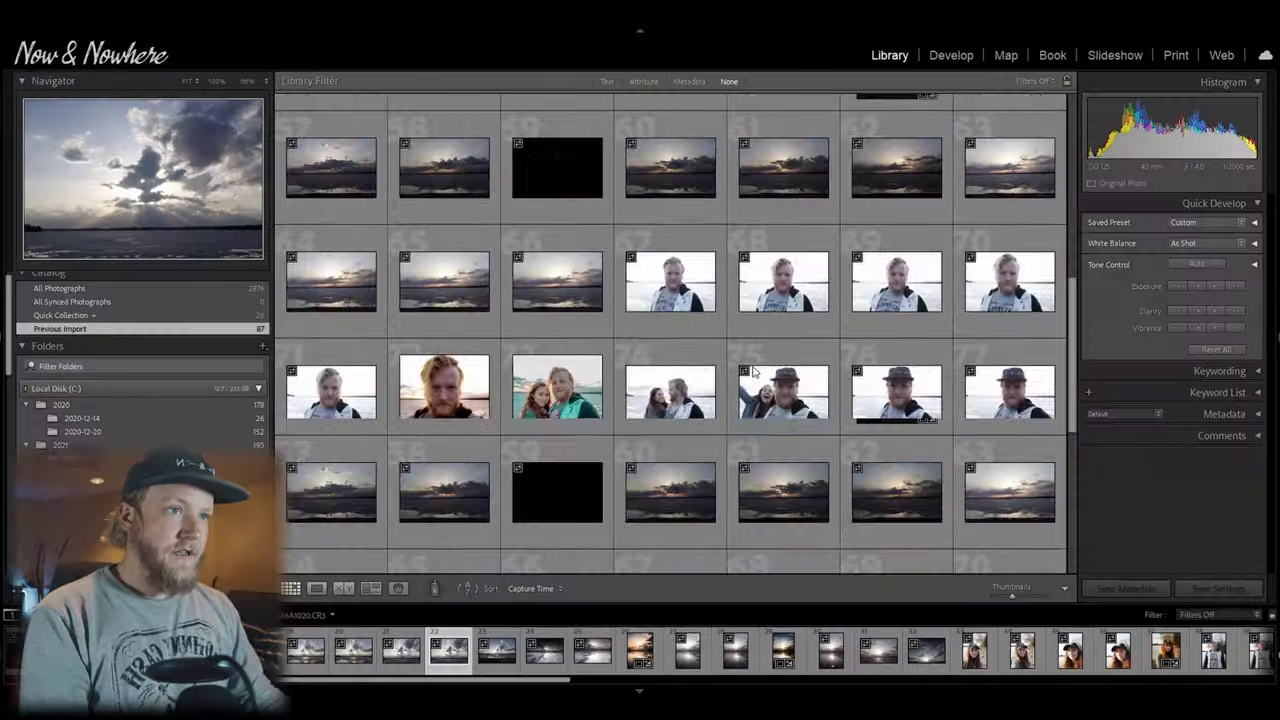
{"action": "scroll", "coordinate": [754, 372], "scroll_direction": "up", "scroll_amount": 10}
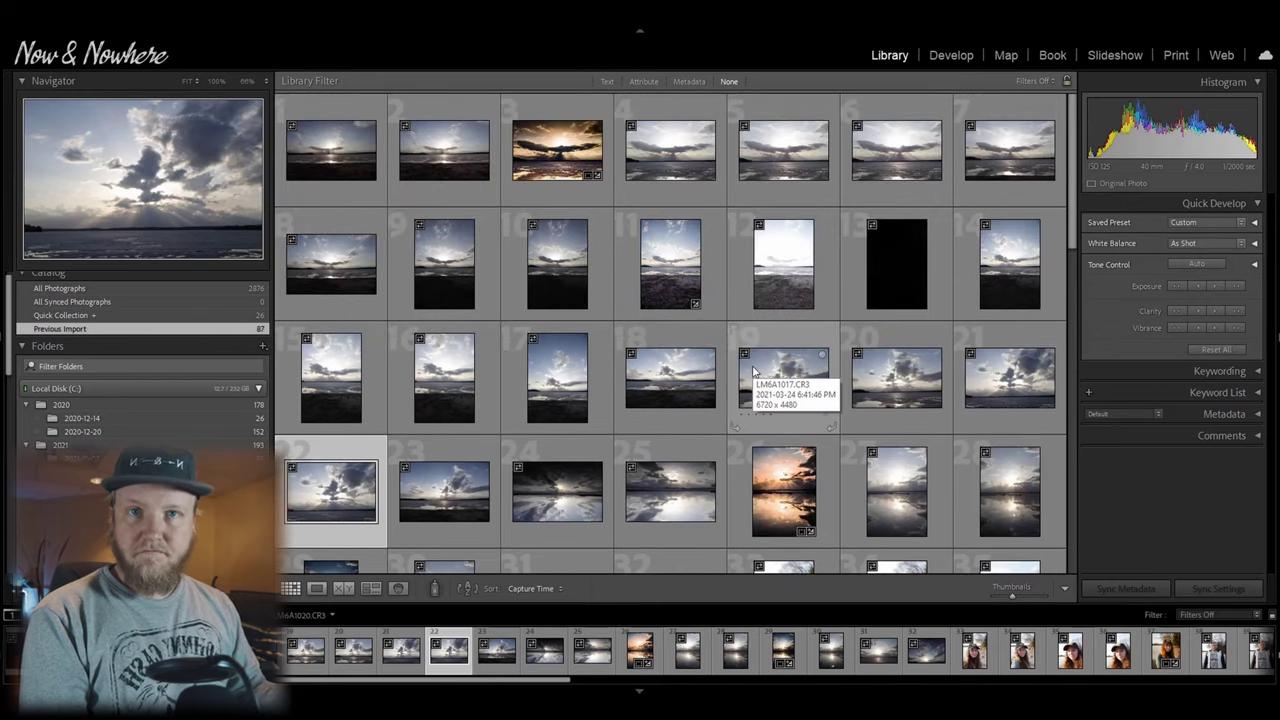
Step: Mark photos 18 and 5 for the Quick Collection, then show only its 28 photos
{"action": "left_click", "coordinate": [645, 386]}
{"action": "key", "text": "b"}
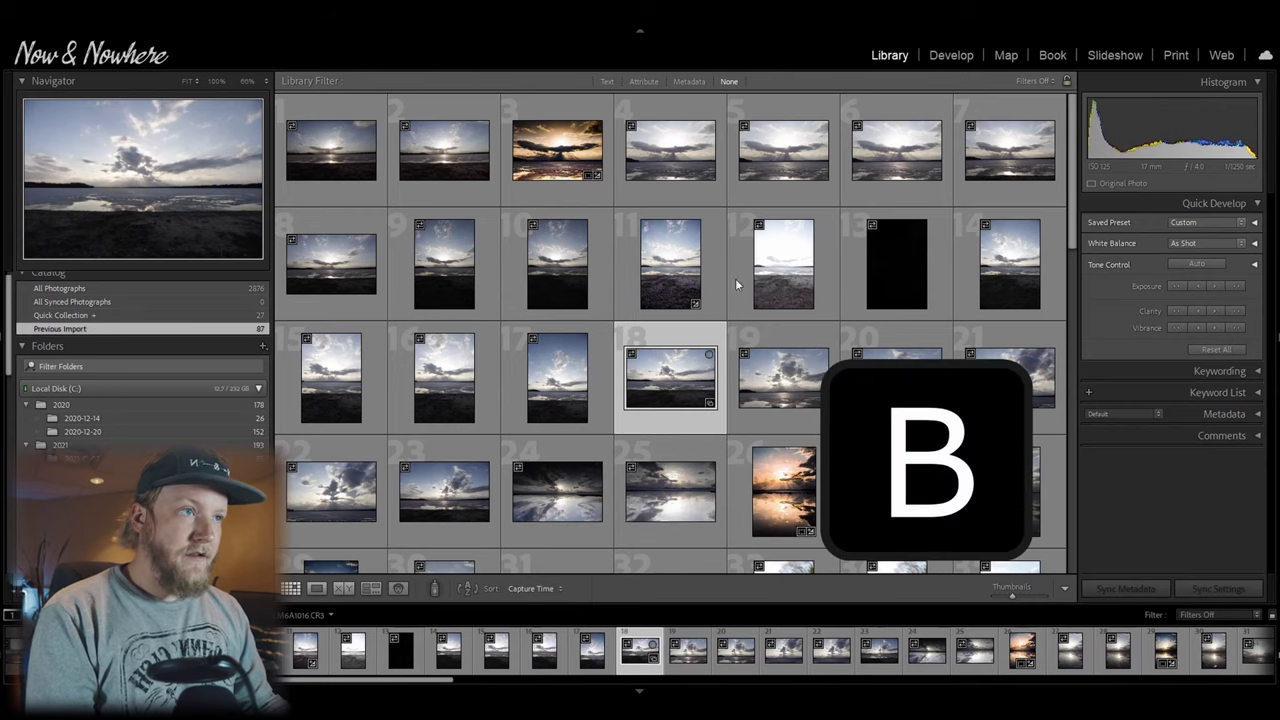
{"action": "left_click", "coordinate": [788, 173]}
{"action": "key", "text": "b"}
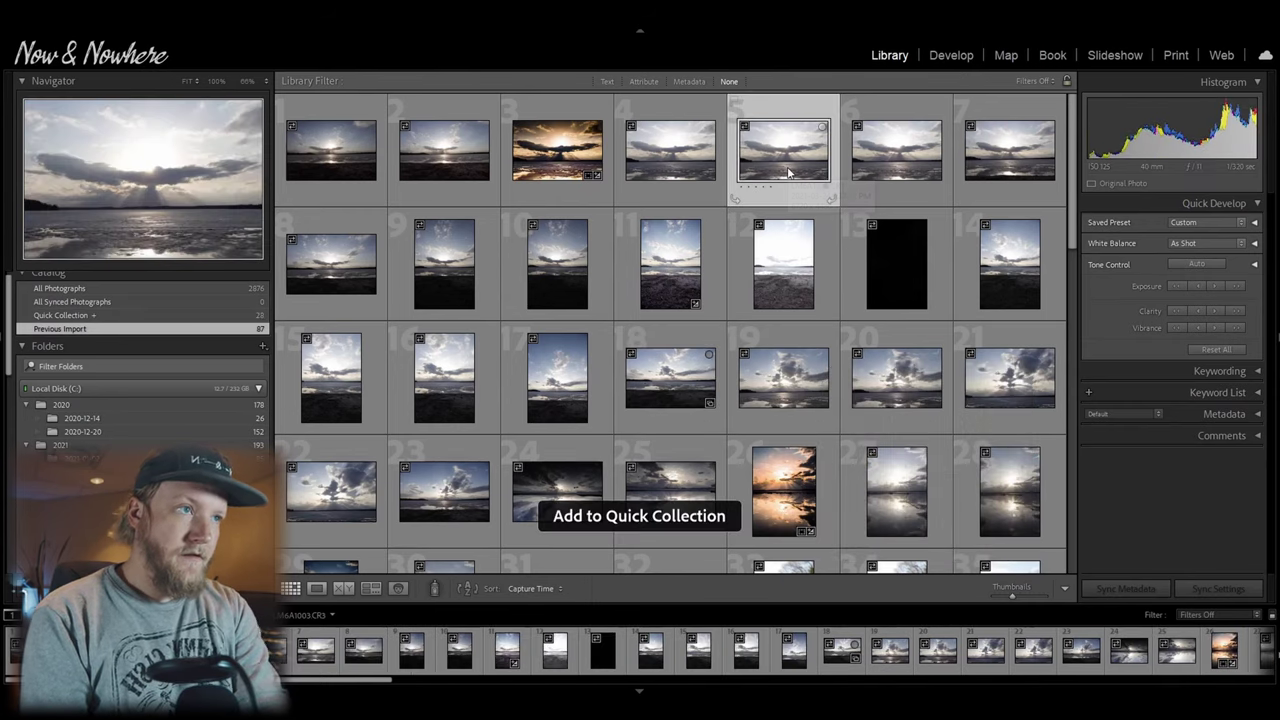
{"action": "left_click", "coordinate": [72, 316]}
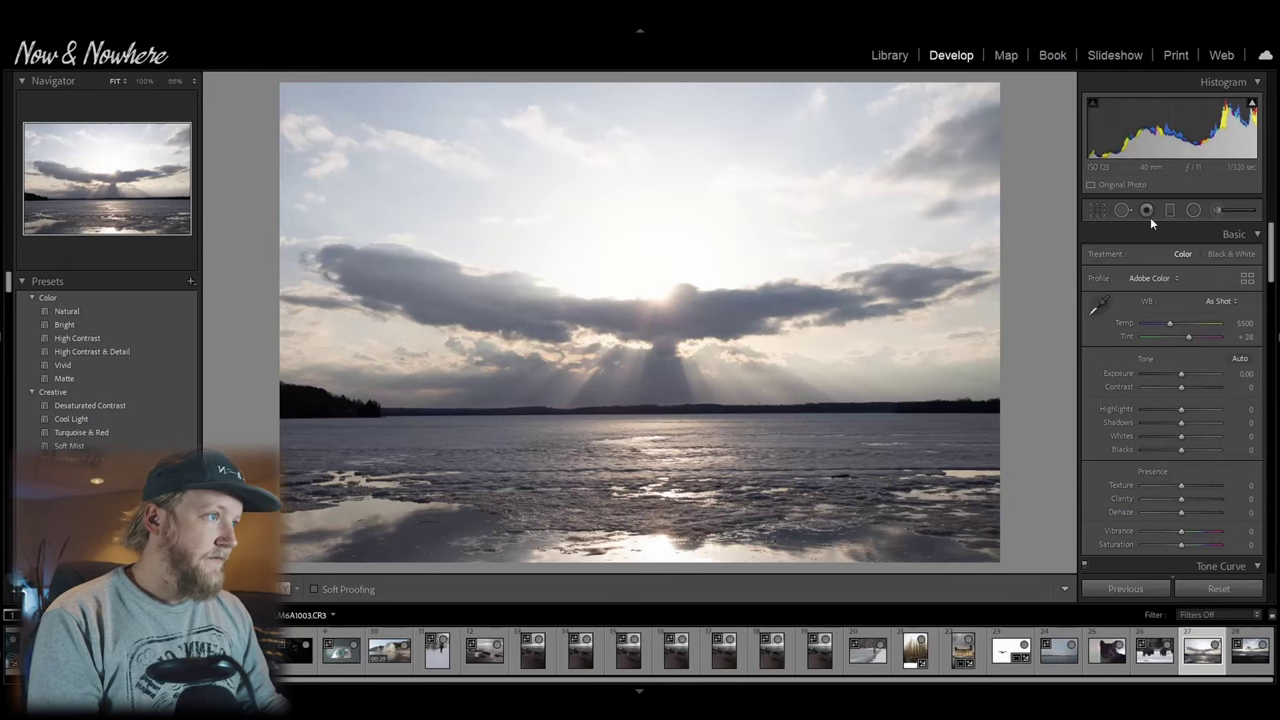
Step: Place a graduated filter at the photo's right edge, check its mask, and reset its Exposure to 0
{"action": "left_click", "coordinate": [1168, 209]}
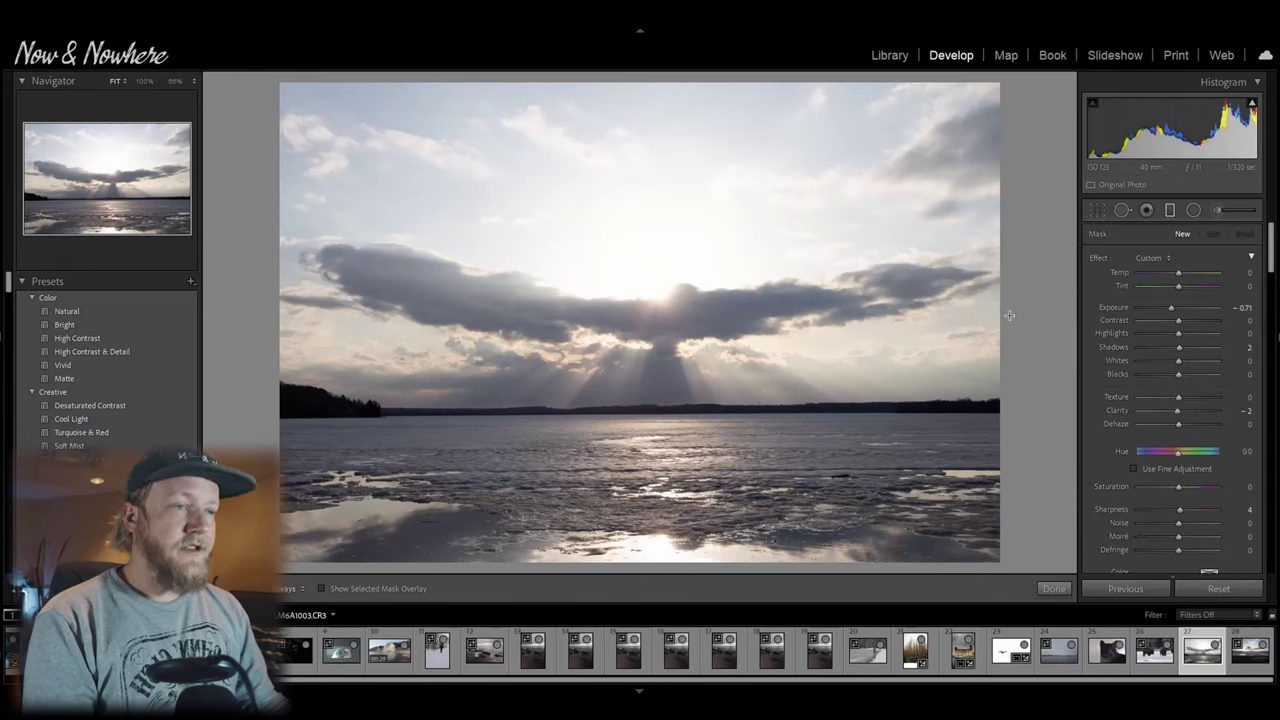
{"action": "left_click_drag", "start_coordinate": [1014, 315], "coordinate": [1017, 315]}
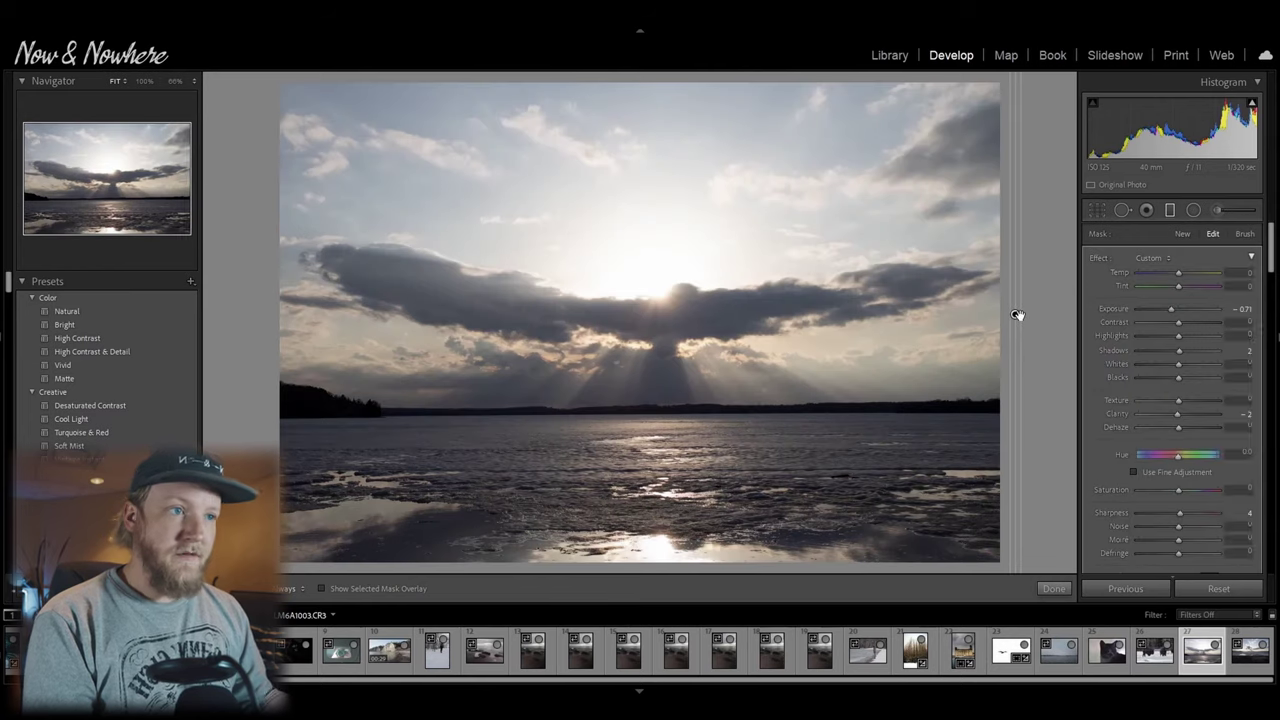
{"action": "mouse_move", "coordinate": [1017, 315]}
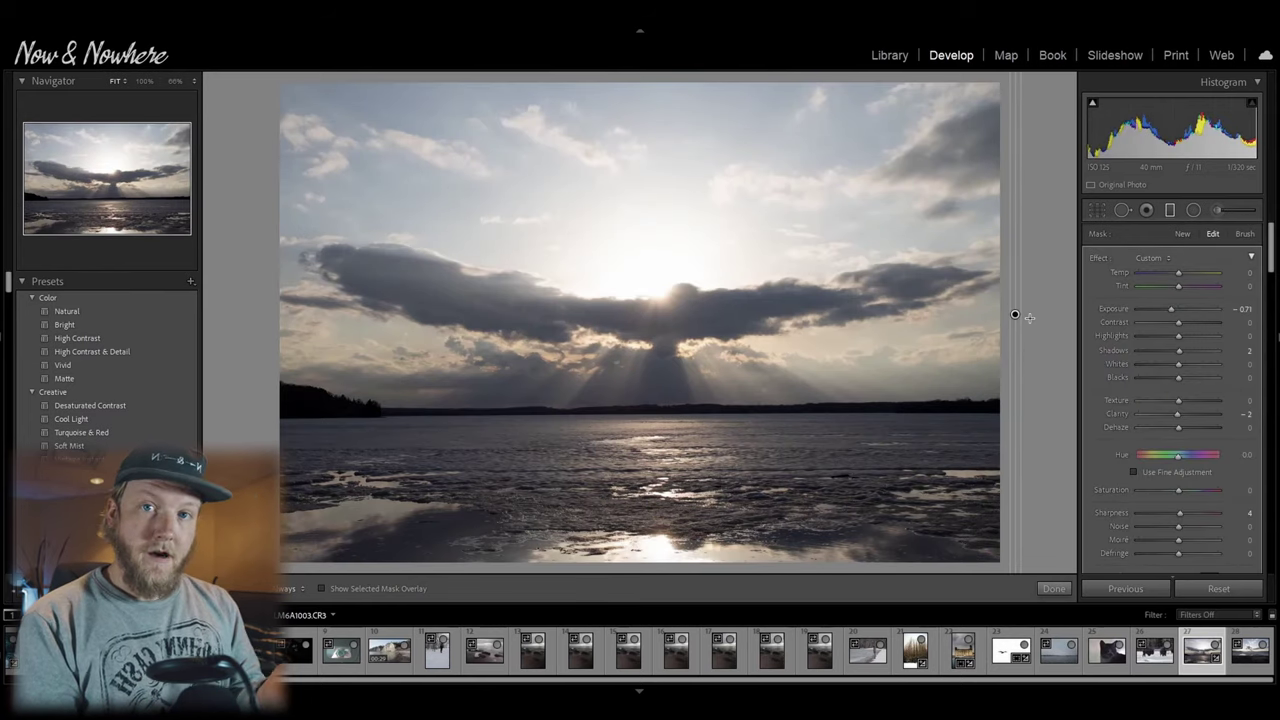
{"action": "key", "text": "o"}
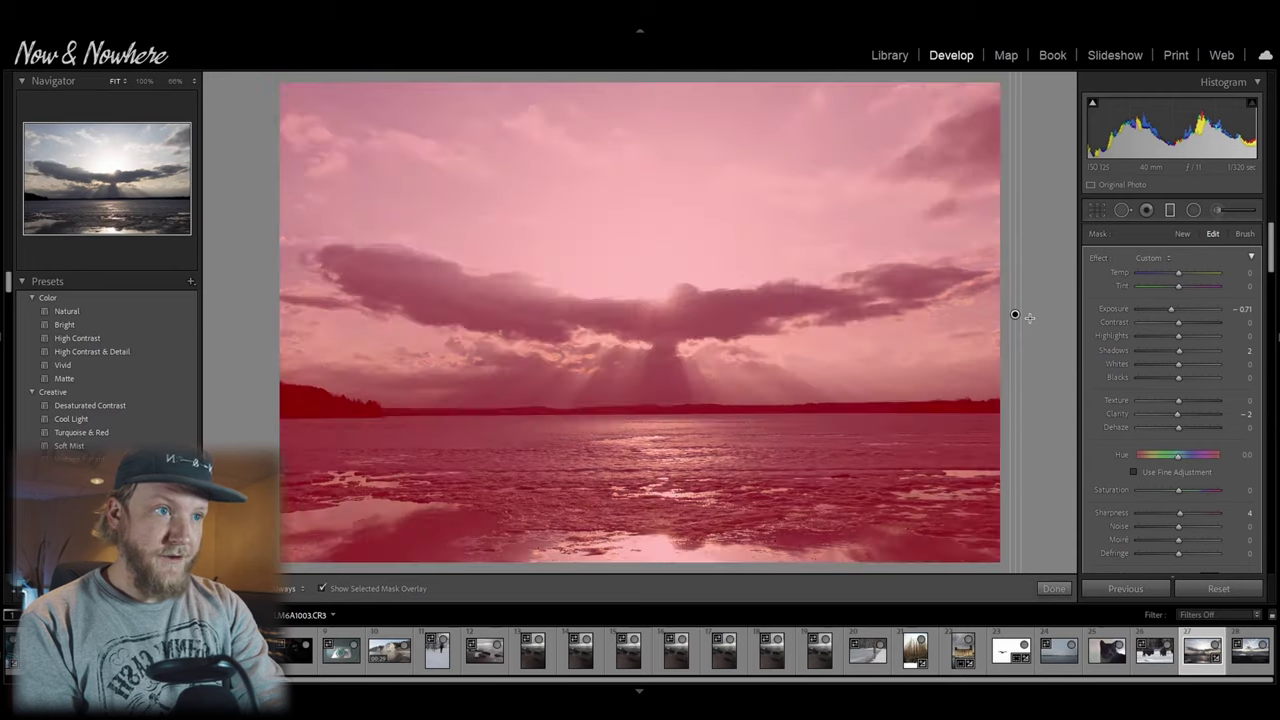
{"action": "key", "text": "o"}
{"action": "left_click_drag", "start_coordinate": [1172, 310], "coordinate": [1180, 308]}
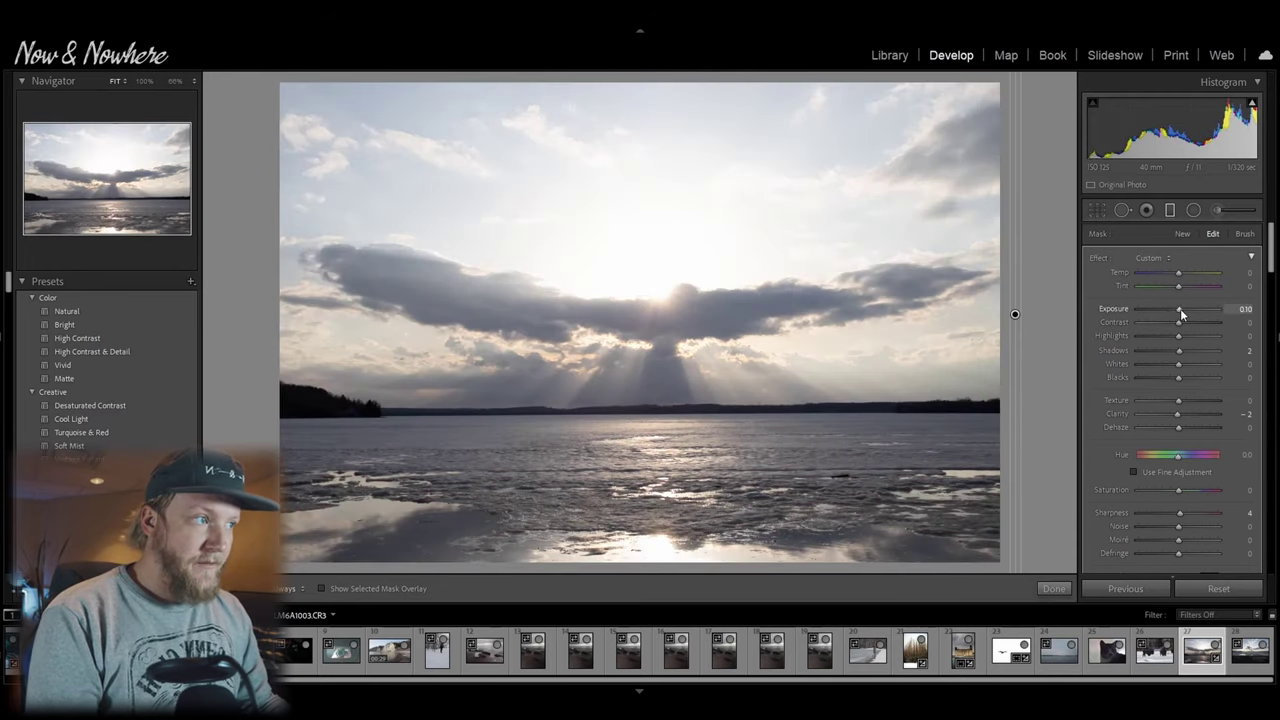
{"action": "double_click", "coordinate": [1180, 308]}
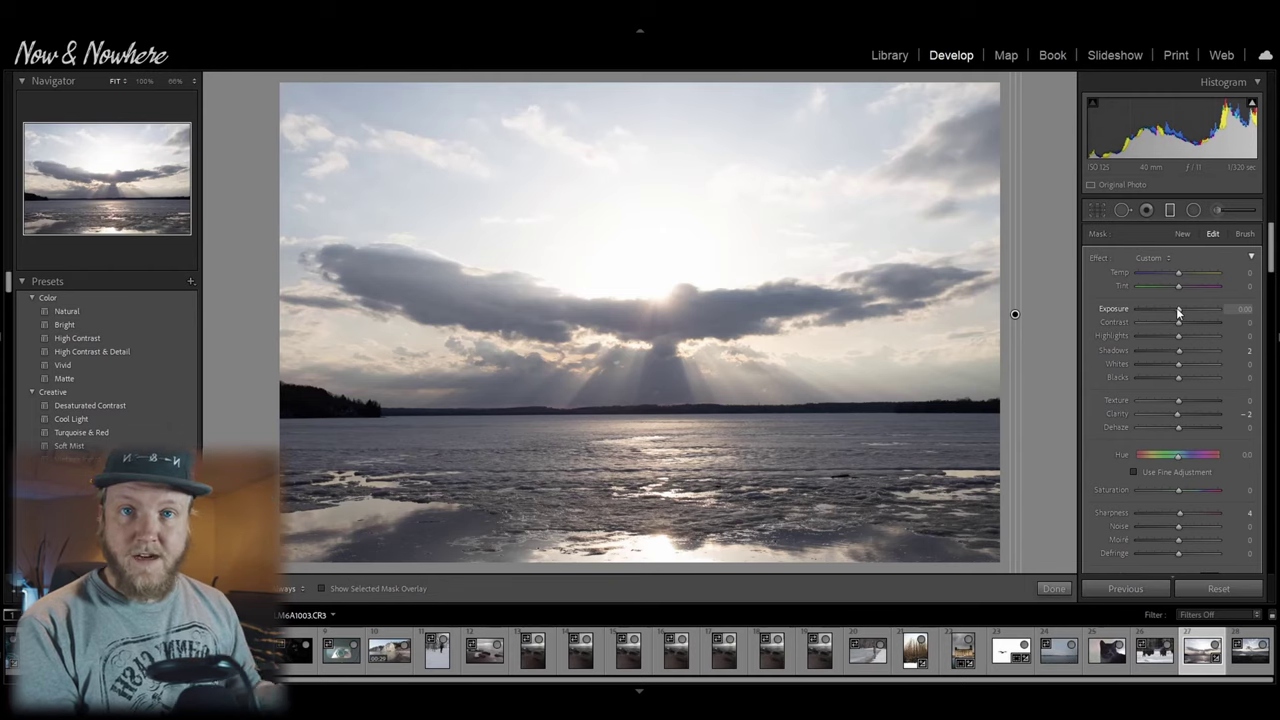
Step: Apply a Luminance range mask limited to the brightest tones, excluding the dark foreground
{"action": "scroll", "coordinate": [1147, 366], "scroll_direction": "down", "scroll_amount": 5}
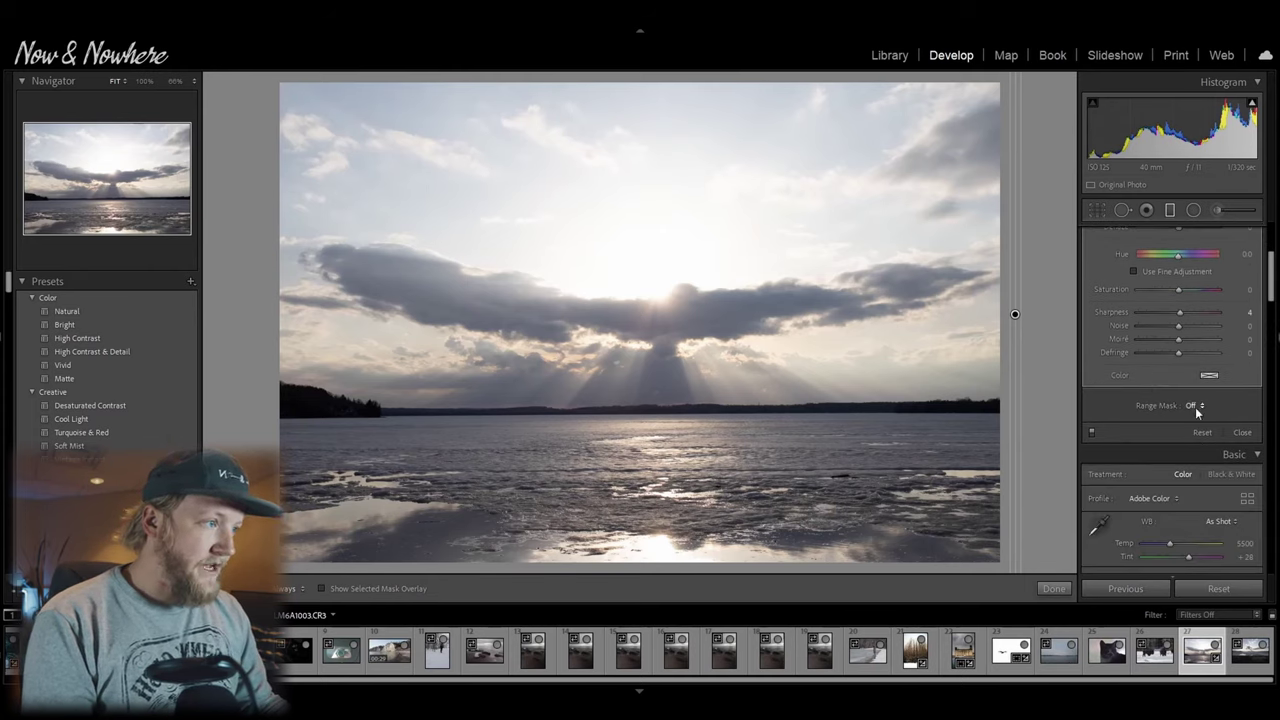
{"action": "left_click", "coordinate": [1194, 406]}
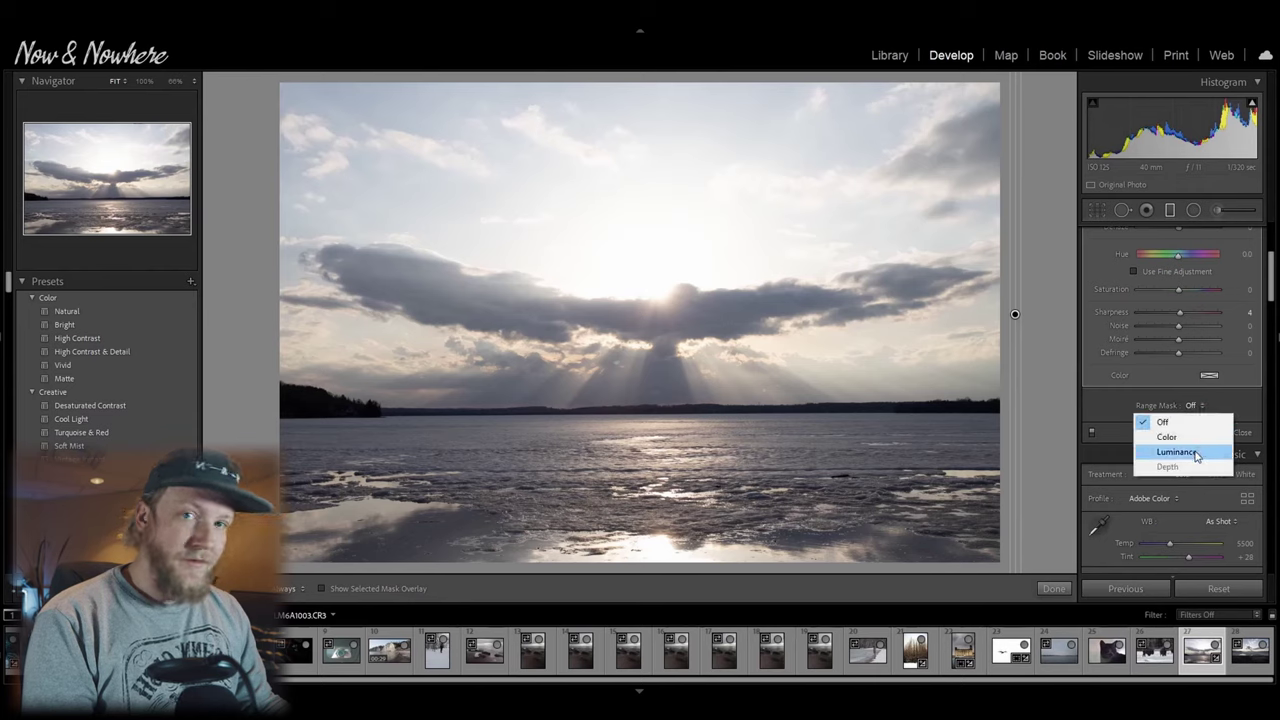
{"action": "left_click", "coordinate": [1196, 453]}
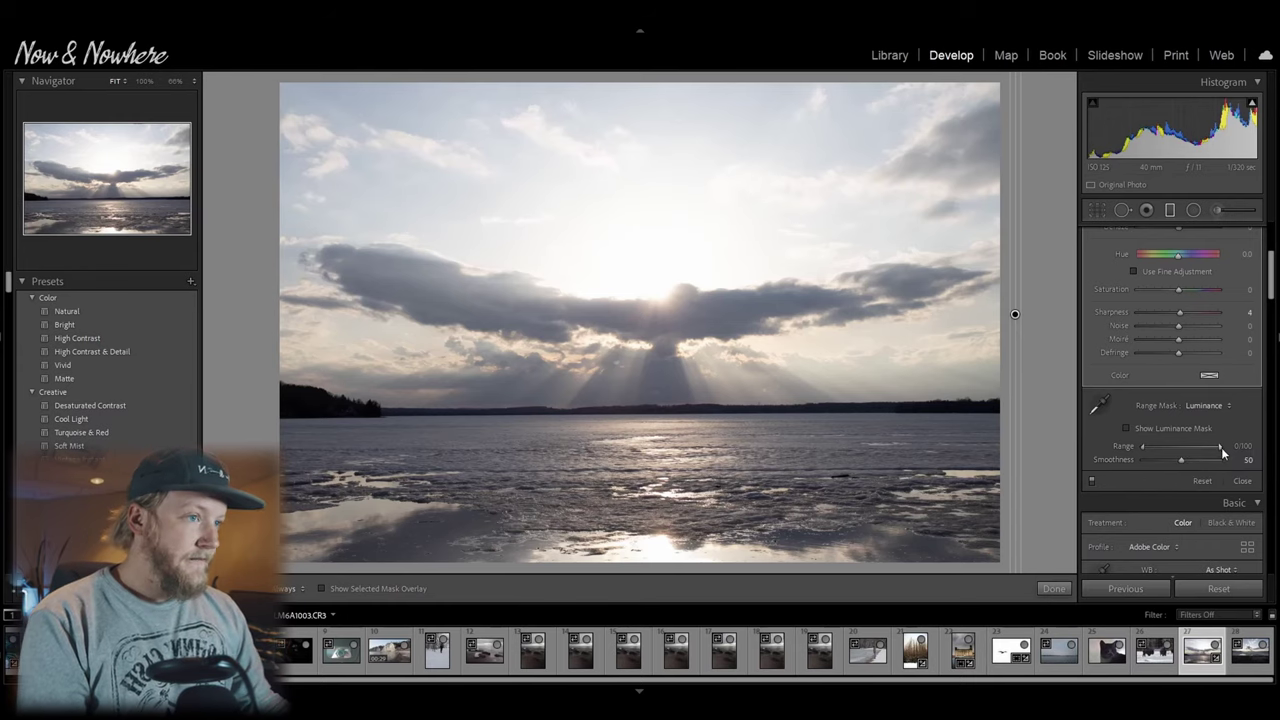
{"action": "left_click", "coordinate": [1126, 428]}
{"action": "left_click_drag", "start_coordinate": [1203, 447], "coordinate": [1176, 449]}
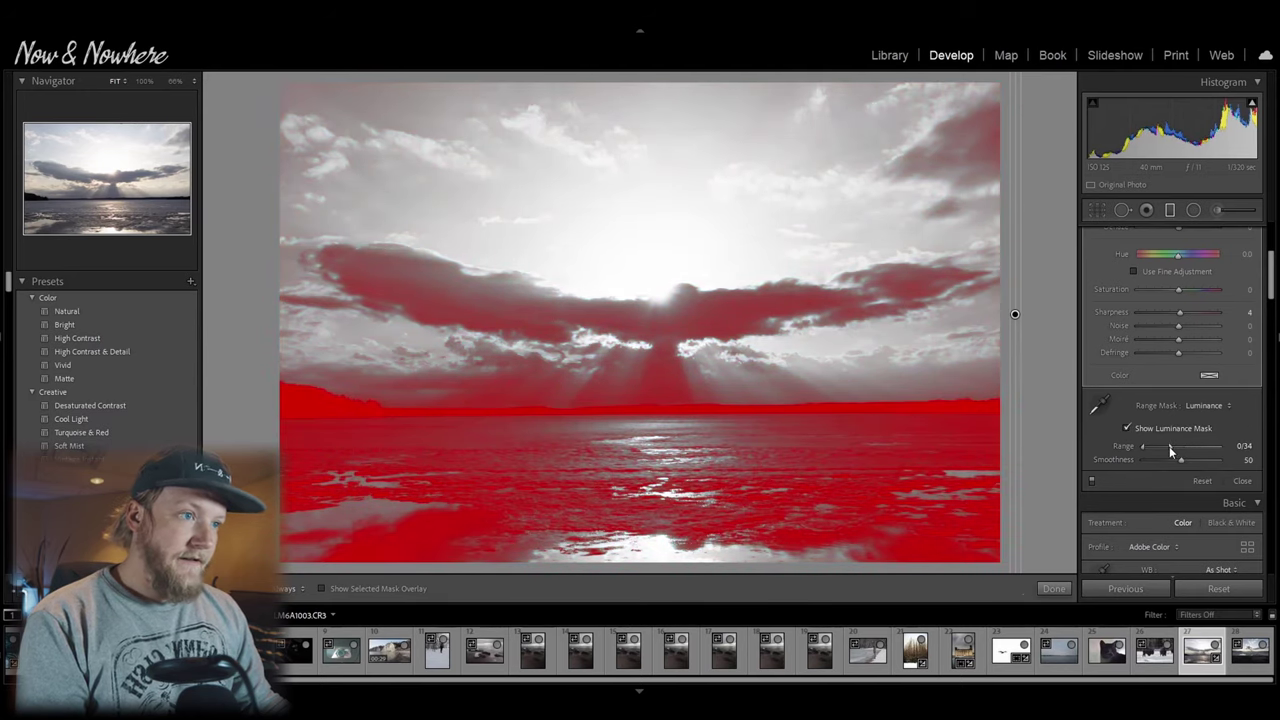
{"action": "left_click_drag", "start_coordinate": [1169, 446], "coordinate": [1224, 453]}
{"action": "left_click_drag", "start_coordinate": [1145, 449], "coordinate": [1200, 455]}
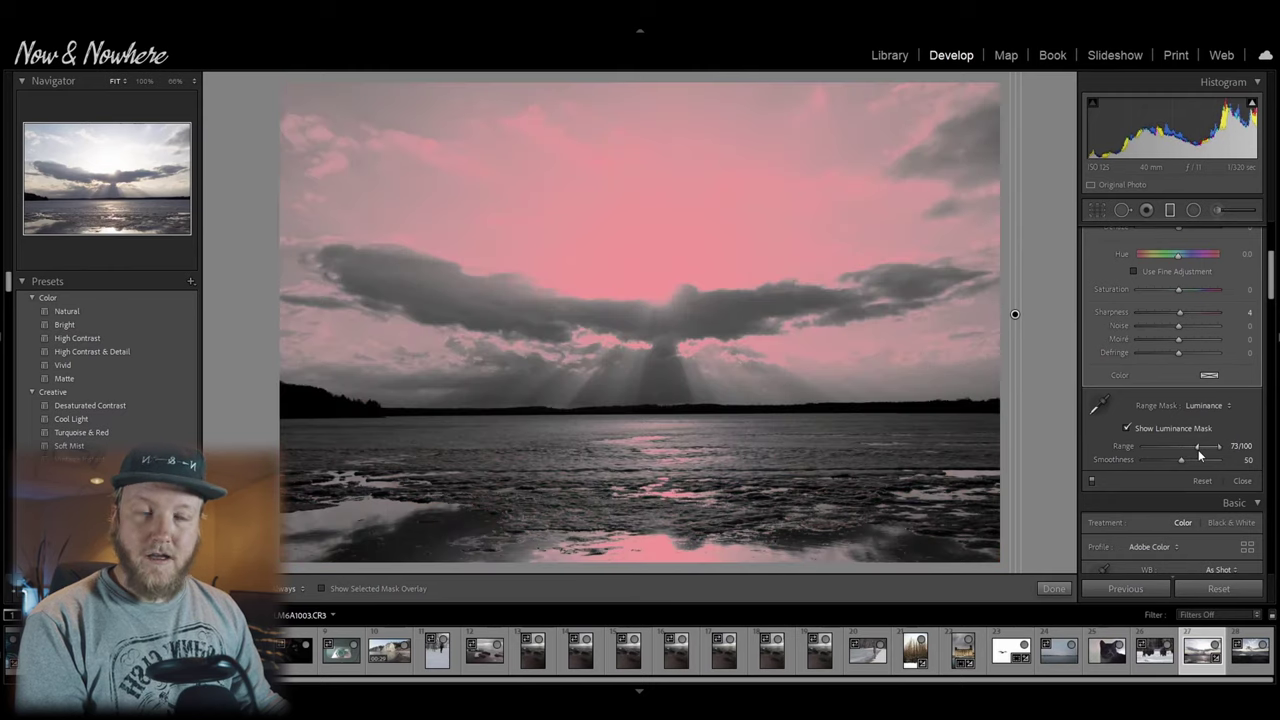
{"action": "left_click_drag", "start_coordinate": [1166, 461], "coordinate": [1160, 462]}
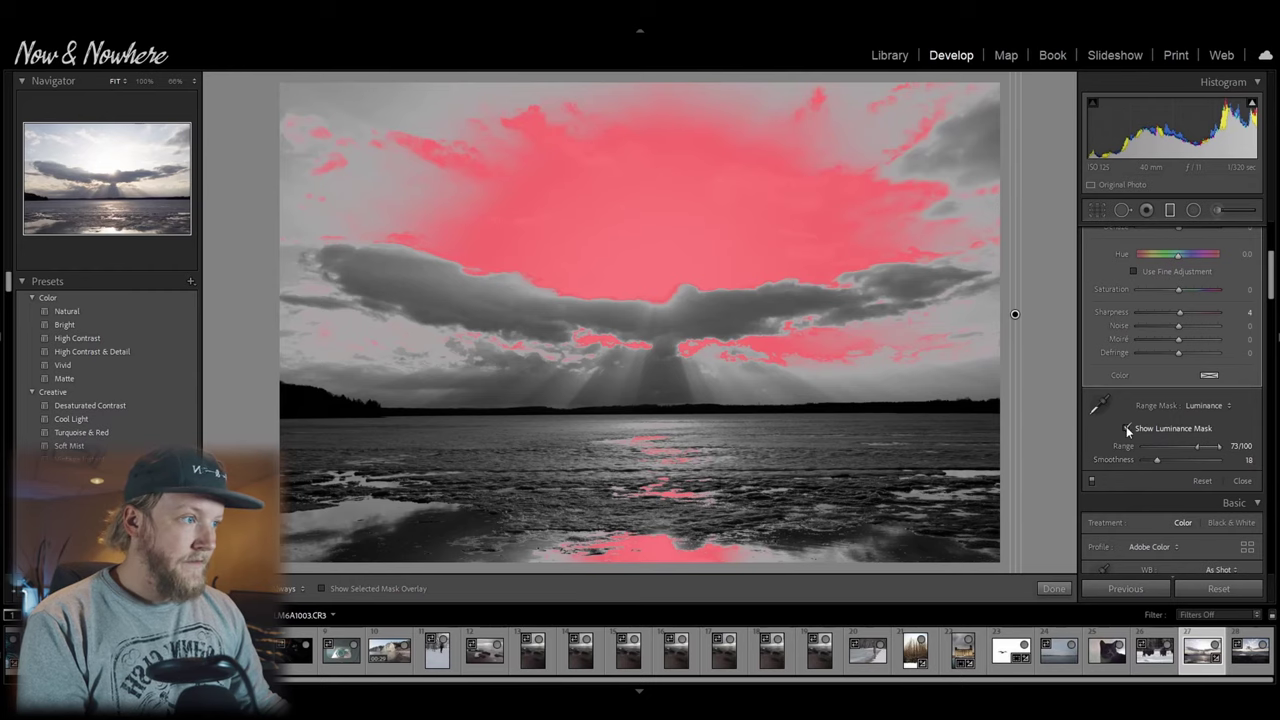
Step: Hide the luminance mask preview and lower the mask's Exposure to −1.24
{"action": "left_click", "coordinate": [1126, 428]}
{"action": "scroll", "coordinate": [1143, 430], "scroll_direction": "up", "scroll_amount": 3}
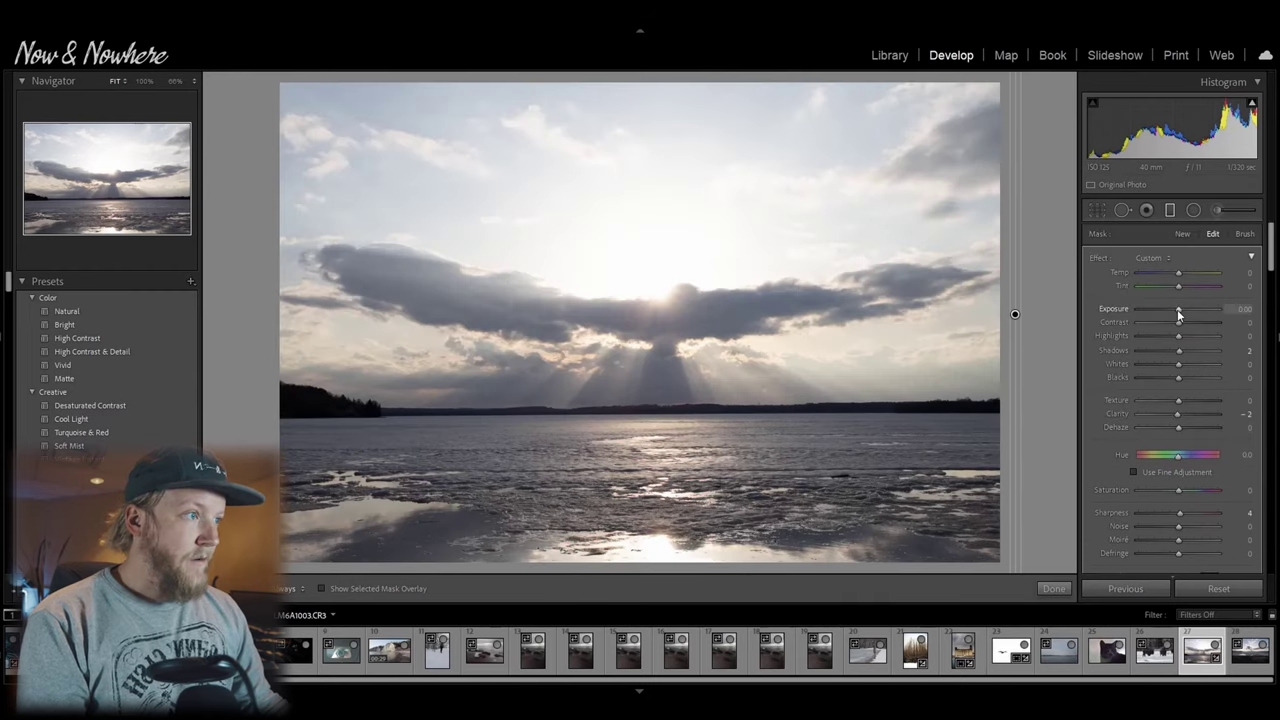
{"action": "mouse_move", "coordinate": [1177, 309]}
{"action": "left_mouse_down"}
{"action": "mouse_move", "coordinate": [1159, 317]}
{"action": "mouse_move", "coordinate": [1170, 319]}
{"action": "left_mouse_up"}
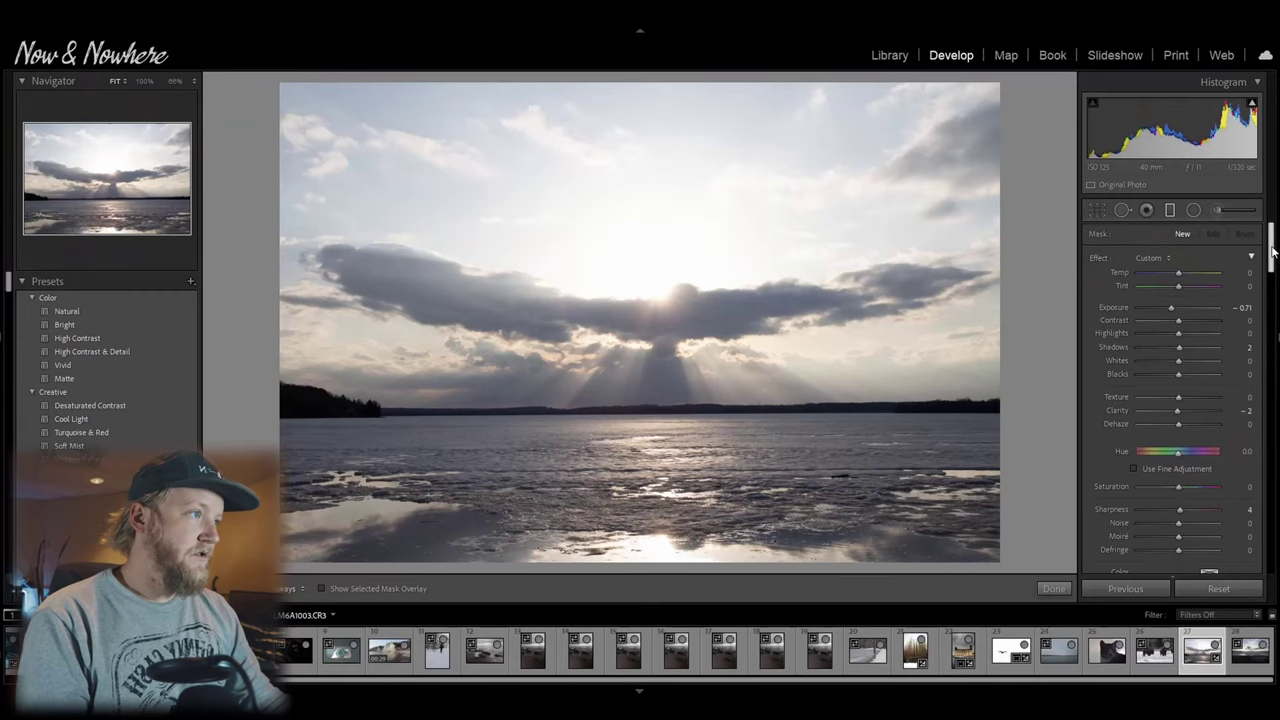
Step: Scroll the Develop panels past Tone Curve, Detail and Effects to reach Calibration
{"action": "scroll", "coordinate": [1172, 400], "scroll_direction": "down", "scroll_amount": 10}
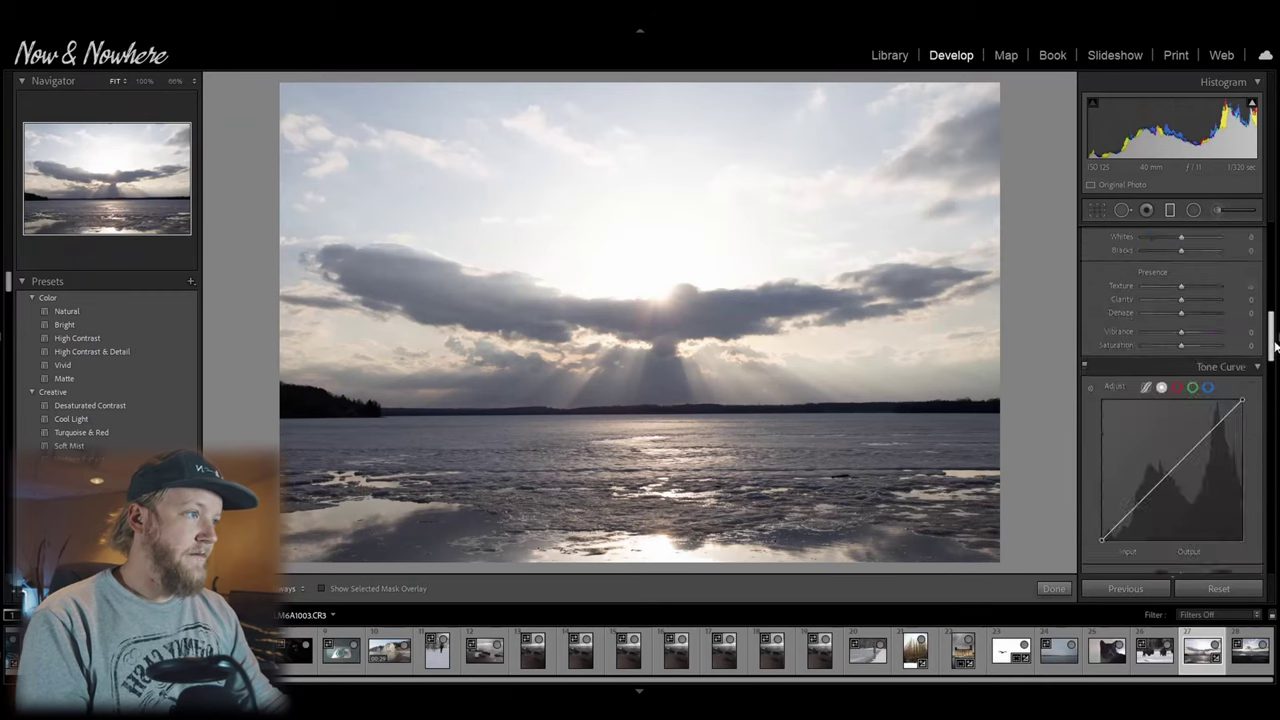
{"action": "scroll", "coordinate": [1172, 400], "scroll_direction": "down", "scroll_amount": 10}
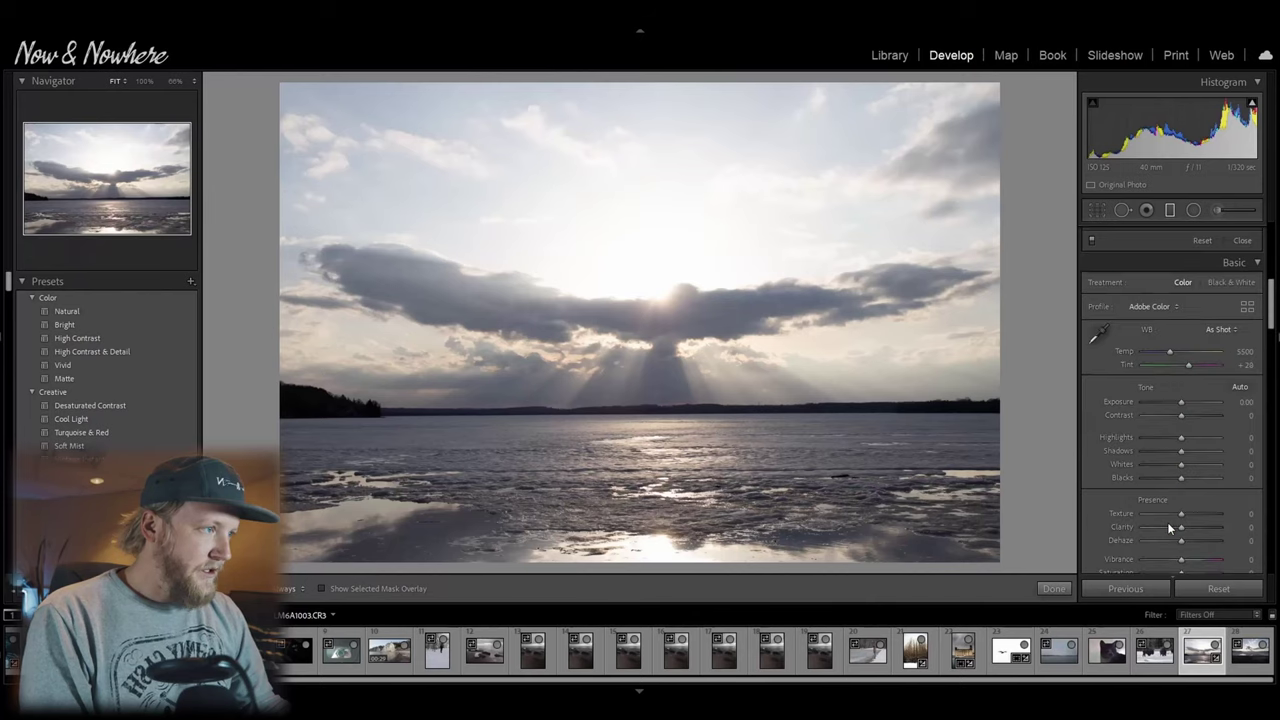
{"action": "scroll", "coordinate": [1167, 514], "scroll_direction": "down", "scroll_amount": 3}
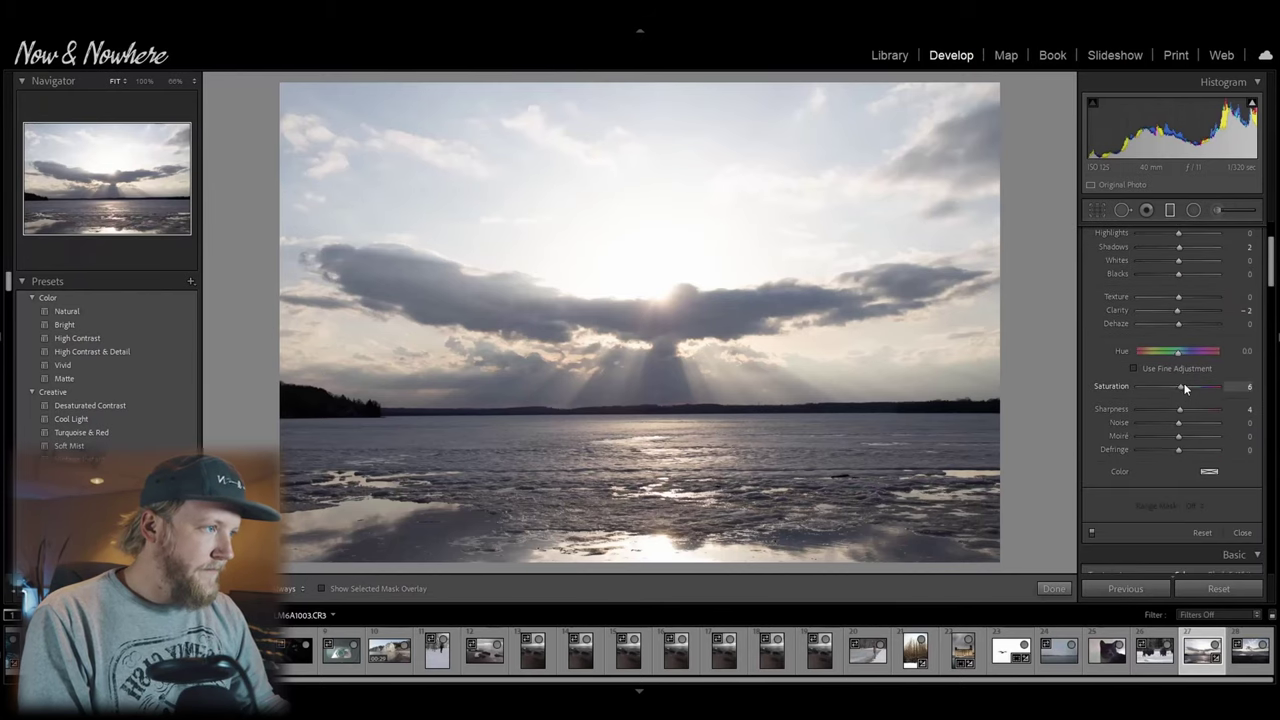
{"action": "scroll", "coordinate": [1190, 420], "scroll_direction": "down", "scroll_amount": 10}
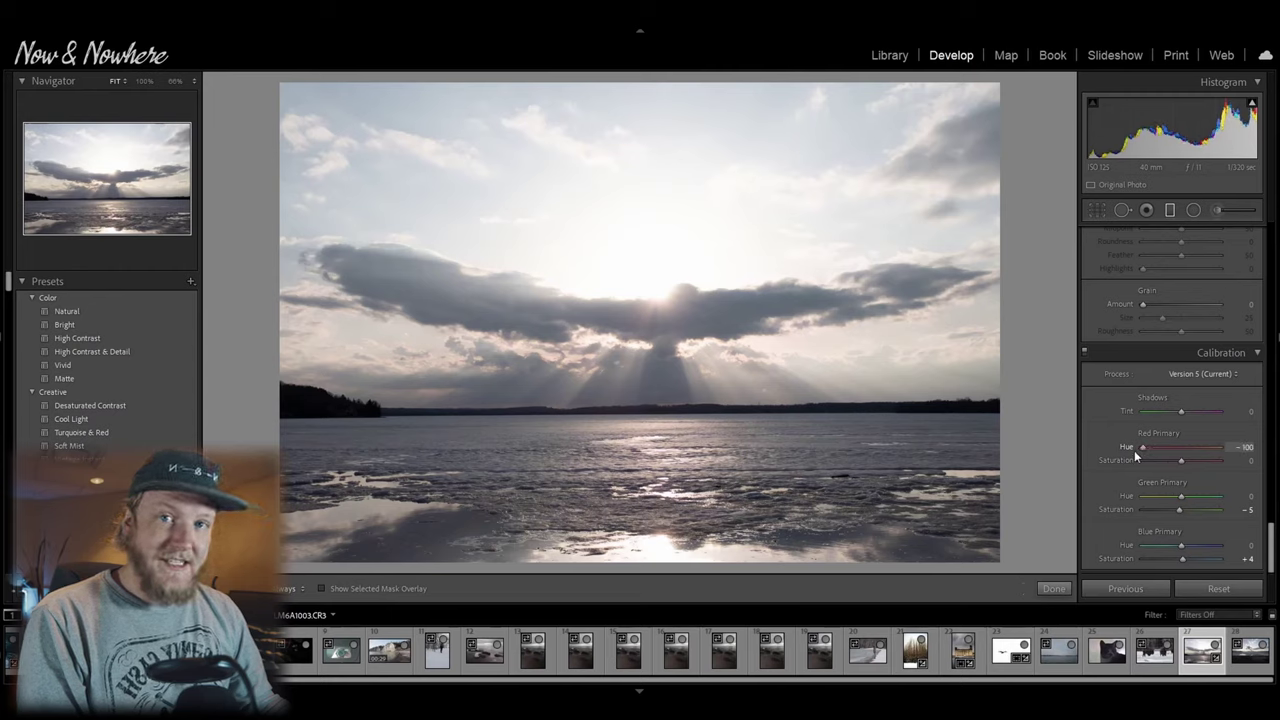
Step: Set Red Primary Saturation to +100, Blue Primary Hue to −100 and Blue Primary Saturation to +68
{"action": "left_click_drag", "start_coordinate": [1180, 458], "coordinate": [1208, 456]}
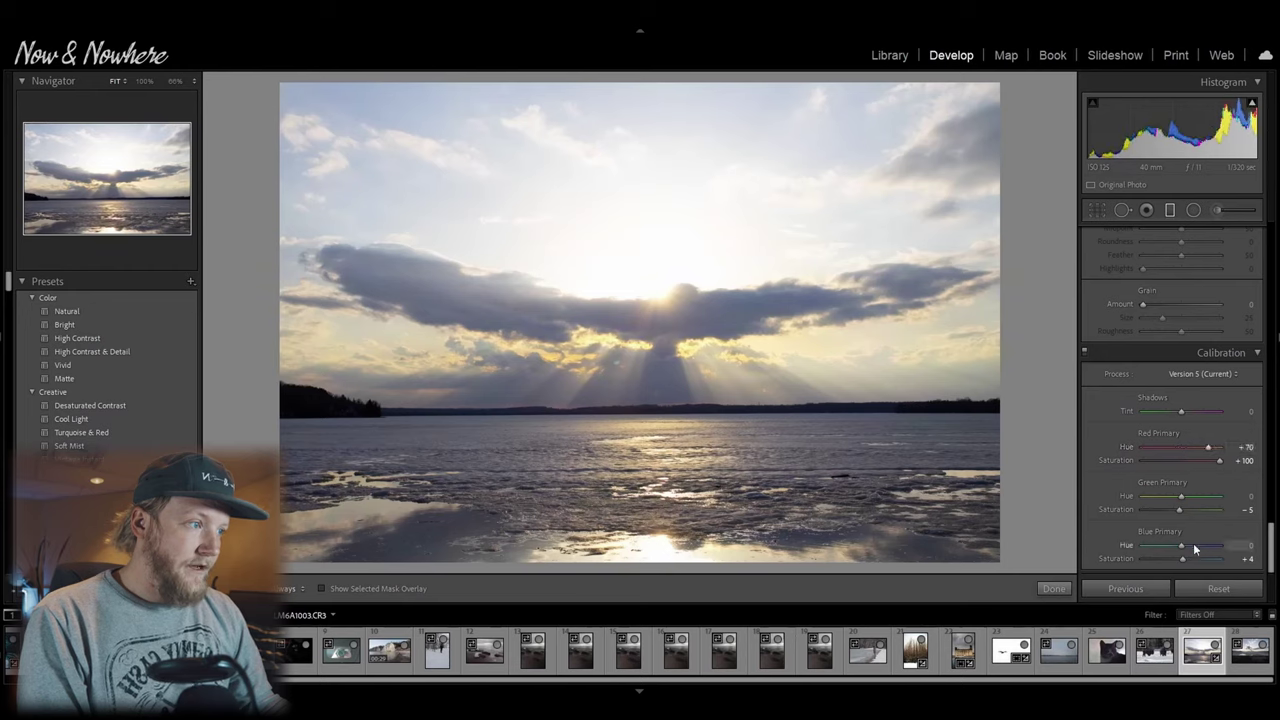
{"action": "left_click_drag", "start_coordinate": [1233, 562], "coordinate": [1197, 560]}
{"action": "left_click_drag", "start_coordinate": [1181, 545], "coordinate": [1132, 544]}
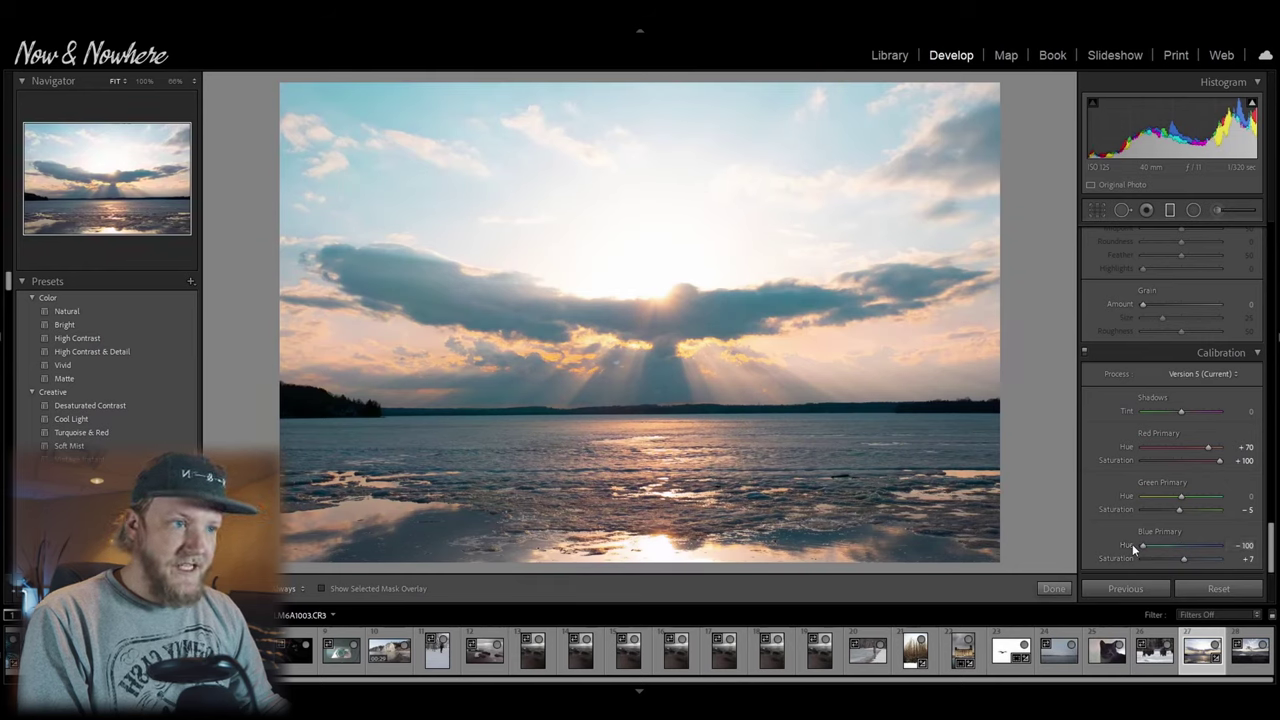
{"action": "left_click_drag", "start_coordinate": [1184, 558], "coordinate": [1208, 560]}
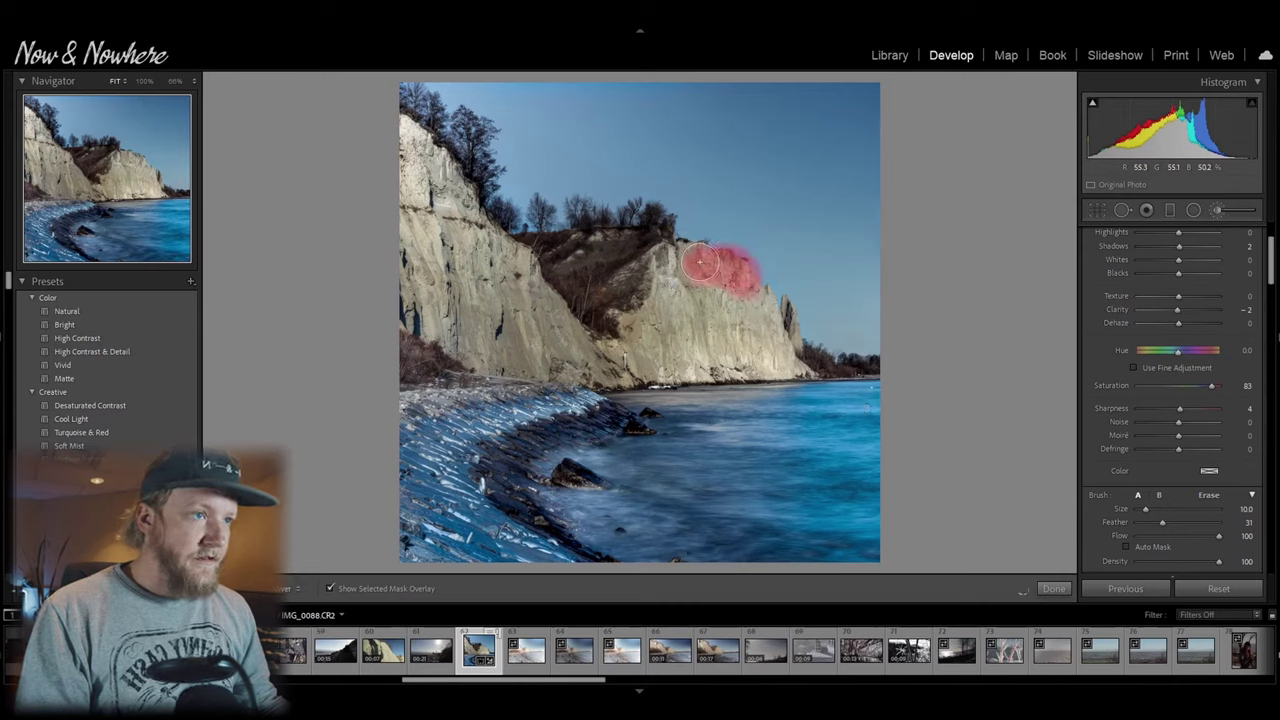
Step: Paint along the cliff's sunlit edge, then undo the two stray brush strokes
{"action": "left_click_drag", "start_coordinate": [716, 274], "coordinate": [760, 270]}
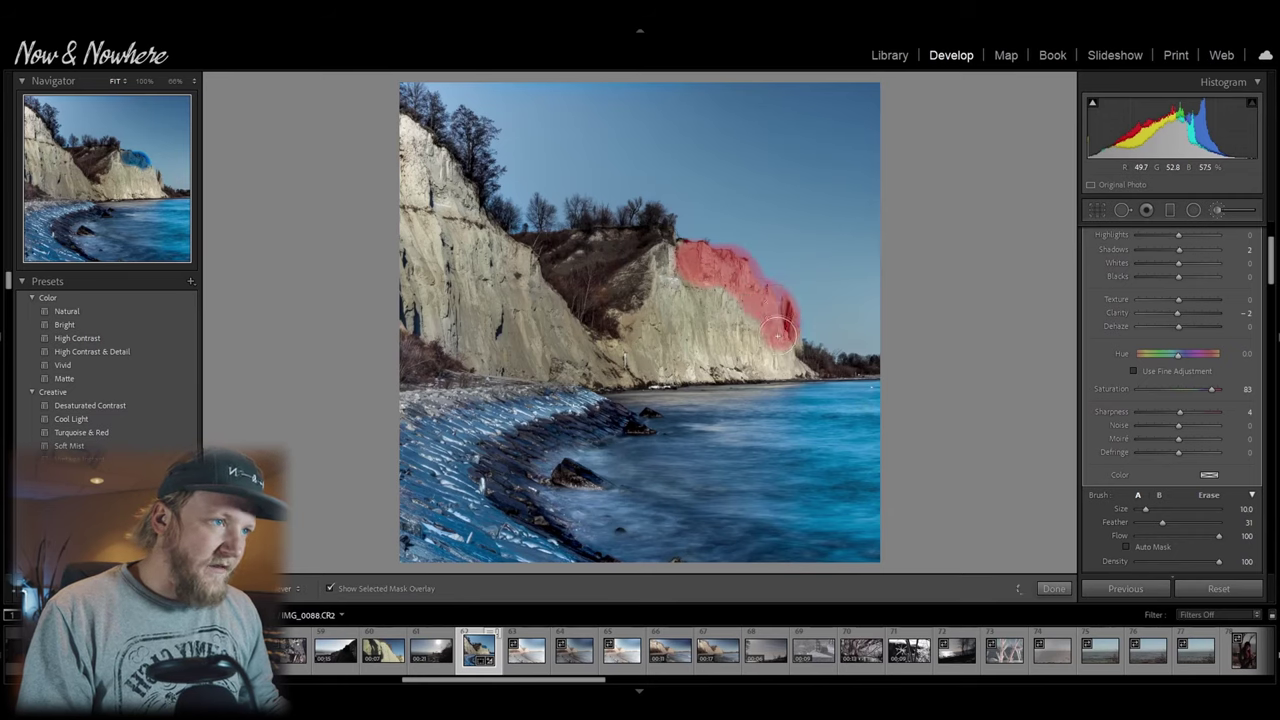
{"action": "key", "text": "ctrl+z"}
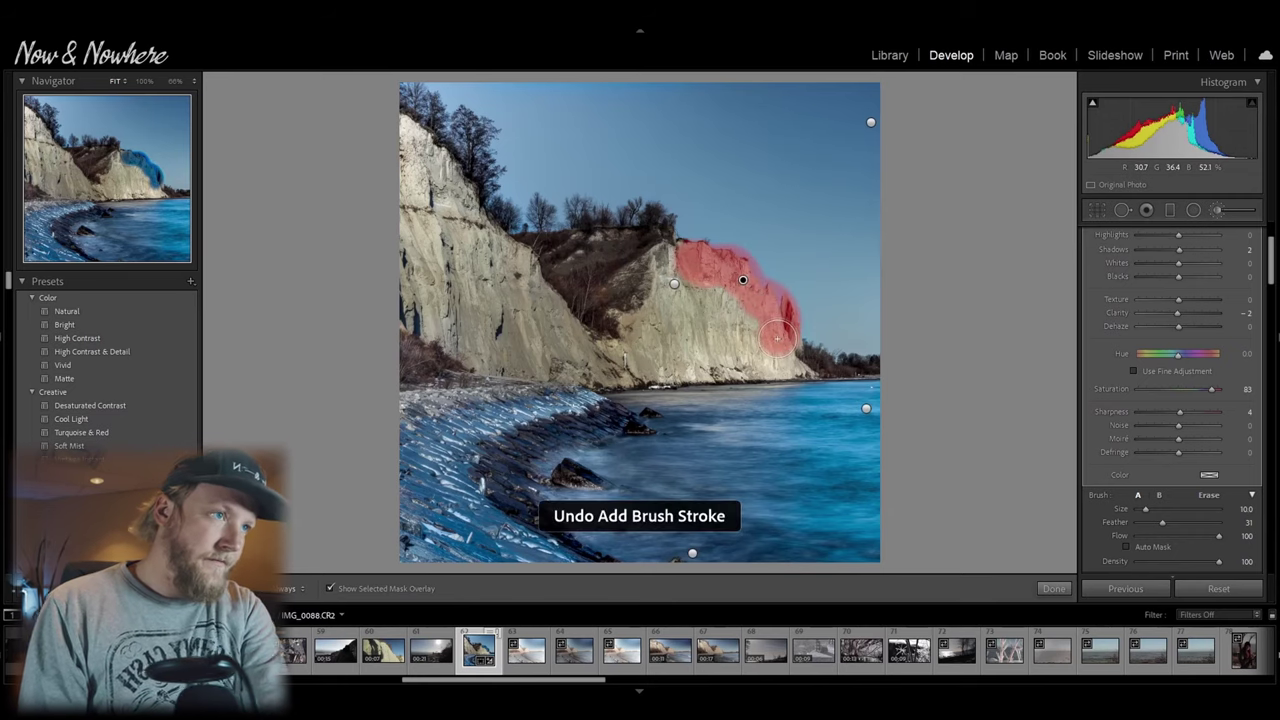
{"action": "key", "text": "ctrl+z"}
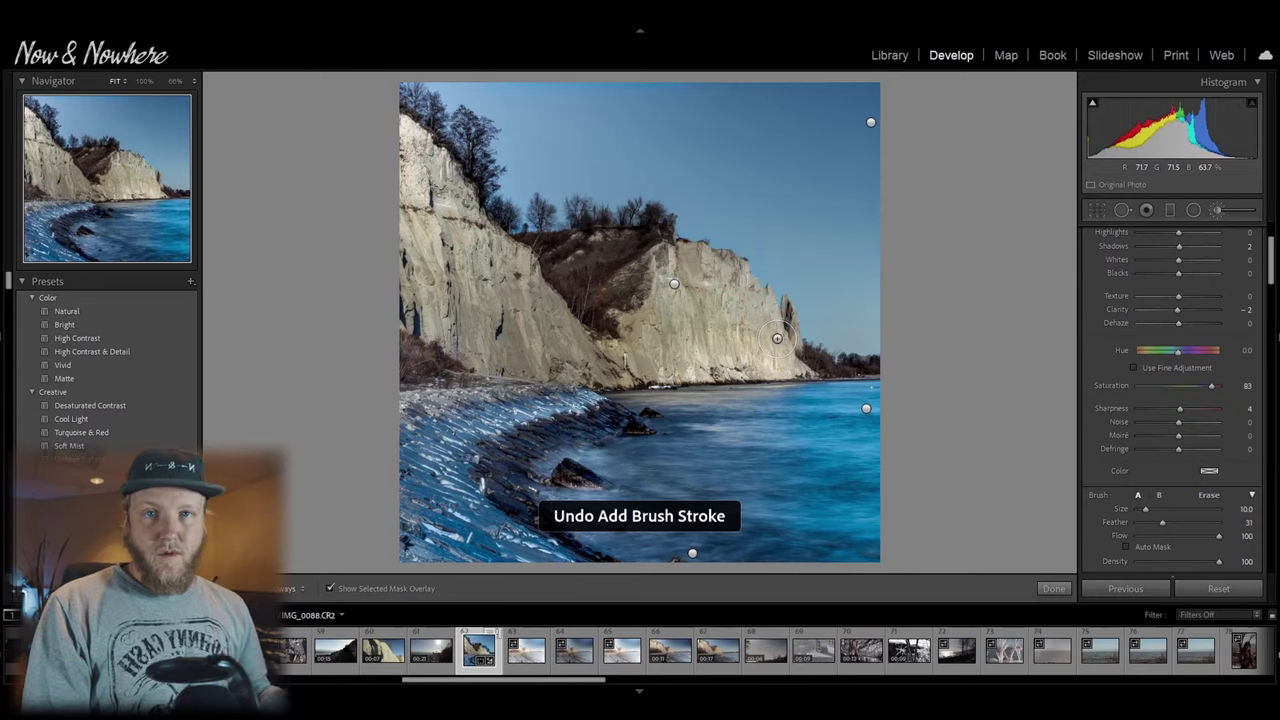
{"action": "scroll", "coordinate": [1133, 447], "scroll_direction": "down", "scroll_amount": 2}
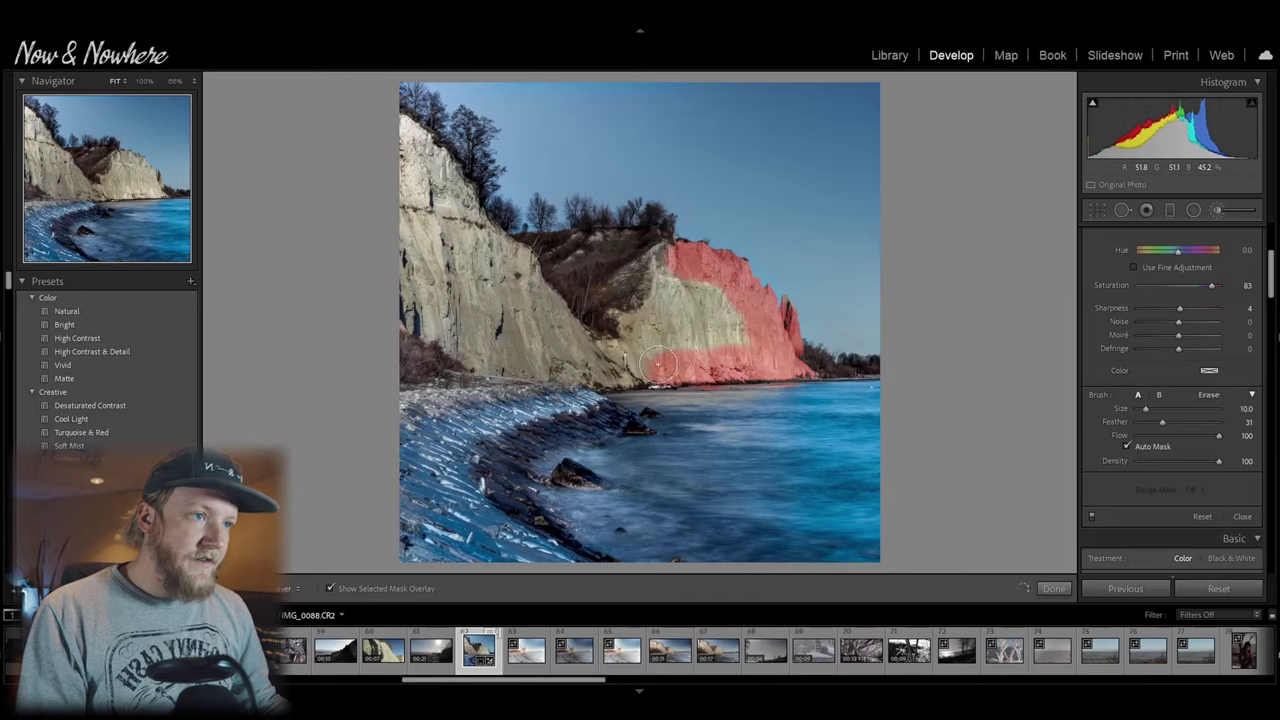
Step: Paint the Auto Mask brush over the unmasked middle section of the cliff
{"action": "left_click_drag", "start_coordinate": [667, 303], "coordinate": [709, 292]}
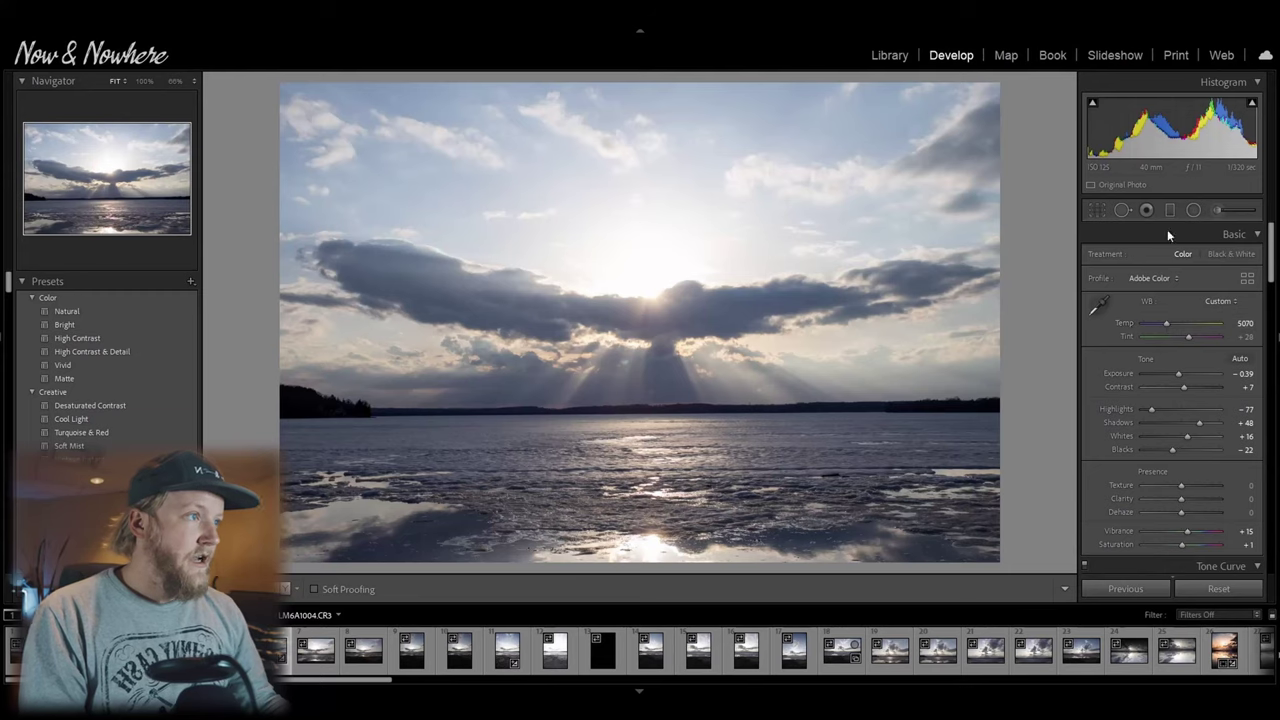
Step: Add a graduated filter down from the sky's top, warm it to Temp 39, and tighten its lower line
{"action": "left_click", "coordinate": [1170, 210]}
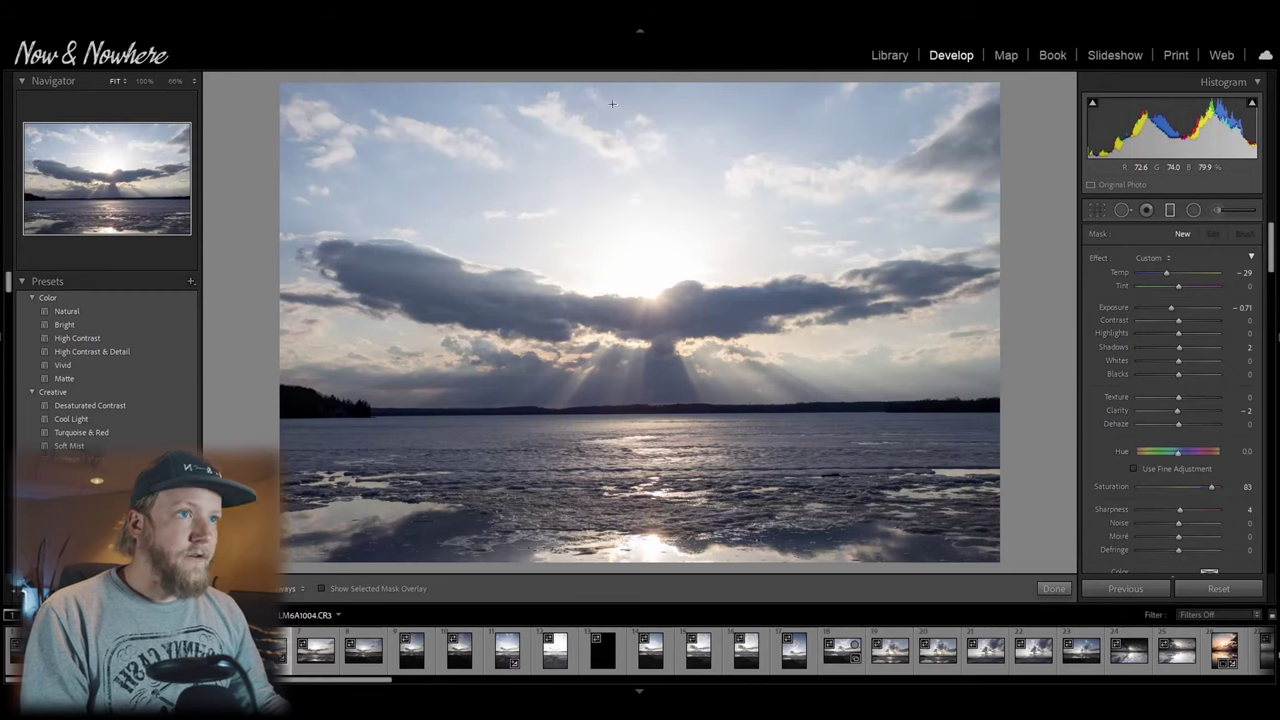
{"action": "left_click_drag", "start_coordinate": [633, 85], "coordinate": [636, 524]}
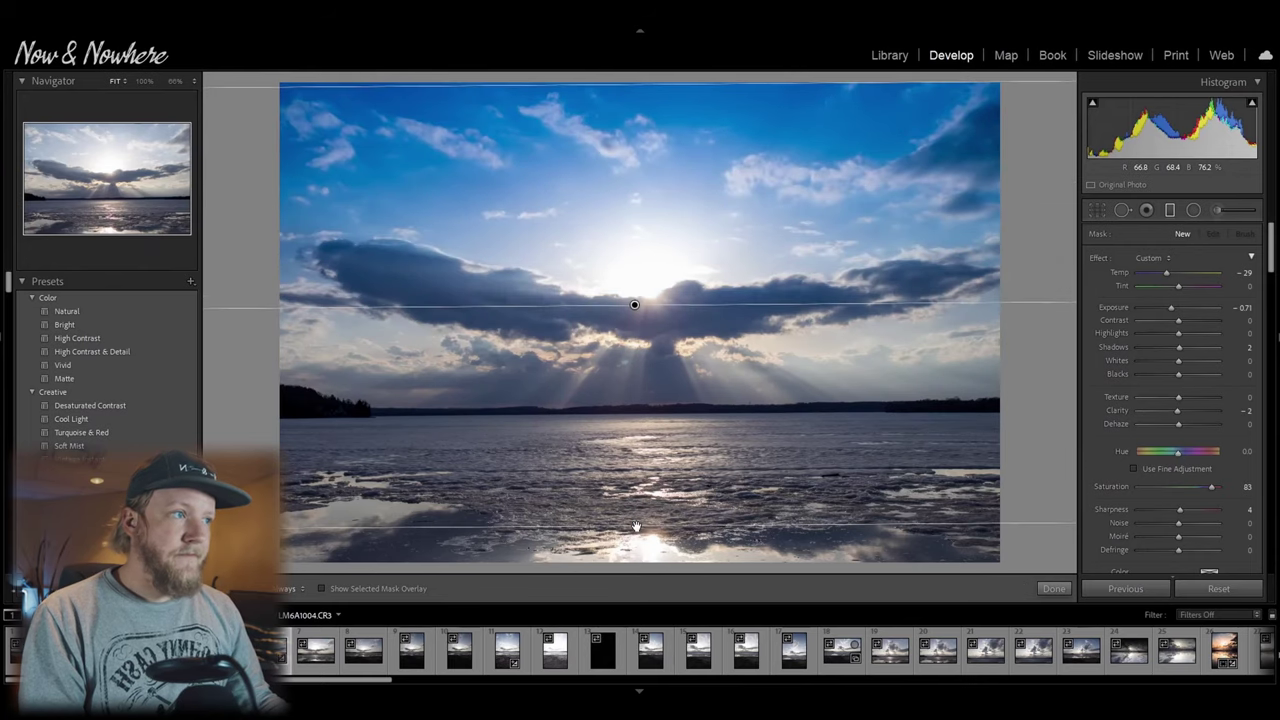
{"action": "left_click_drag", "start_coordinate": [1175, 272], "coordinate": [1188, 279]}
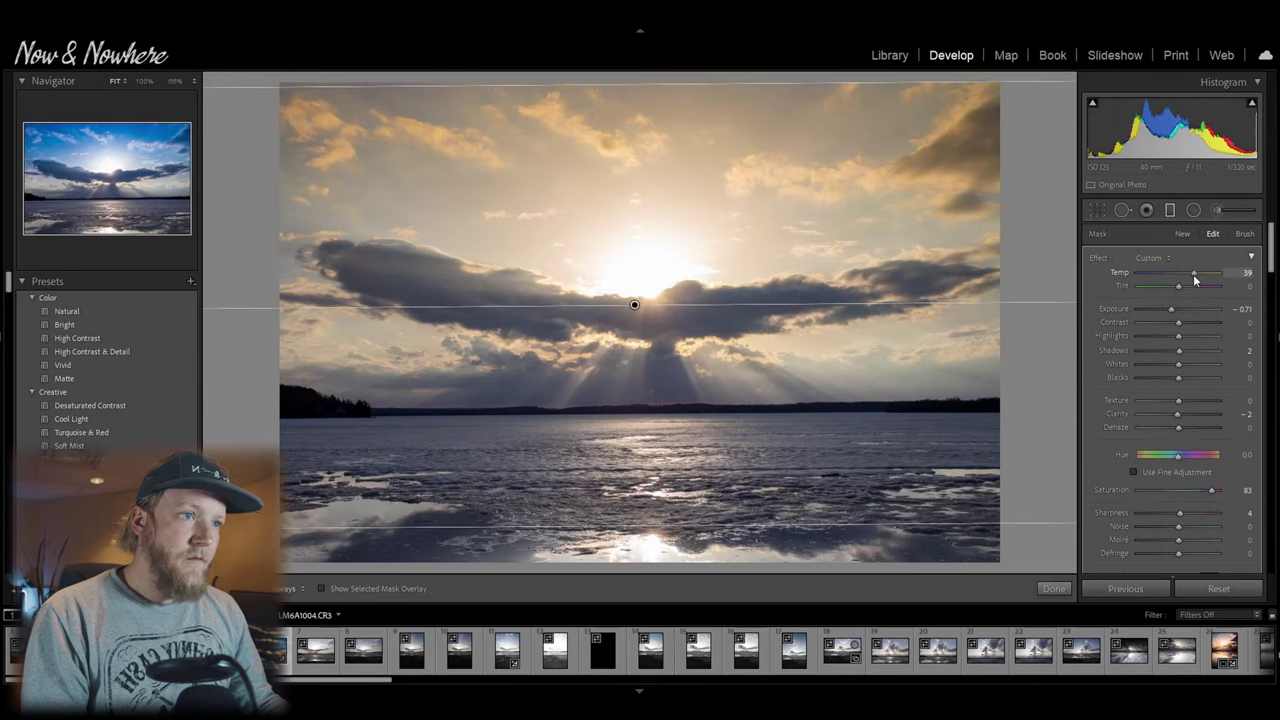
{"action": "left_click_drag", "start_coordinate": [700, 528], "coordinate": [689, 302]}
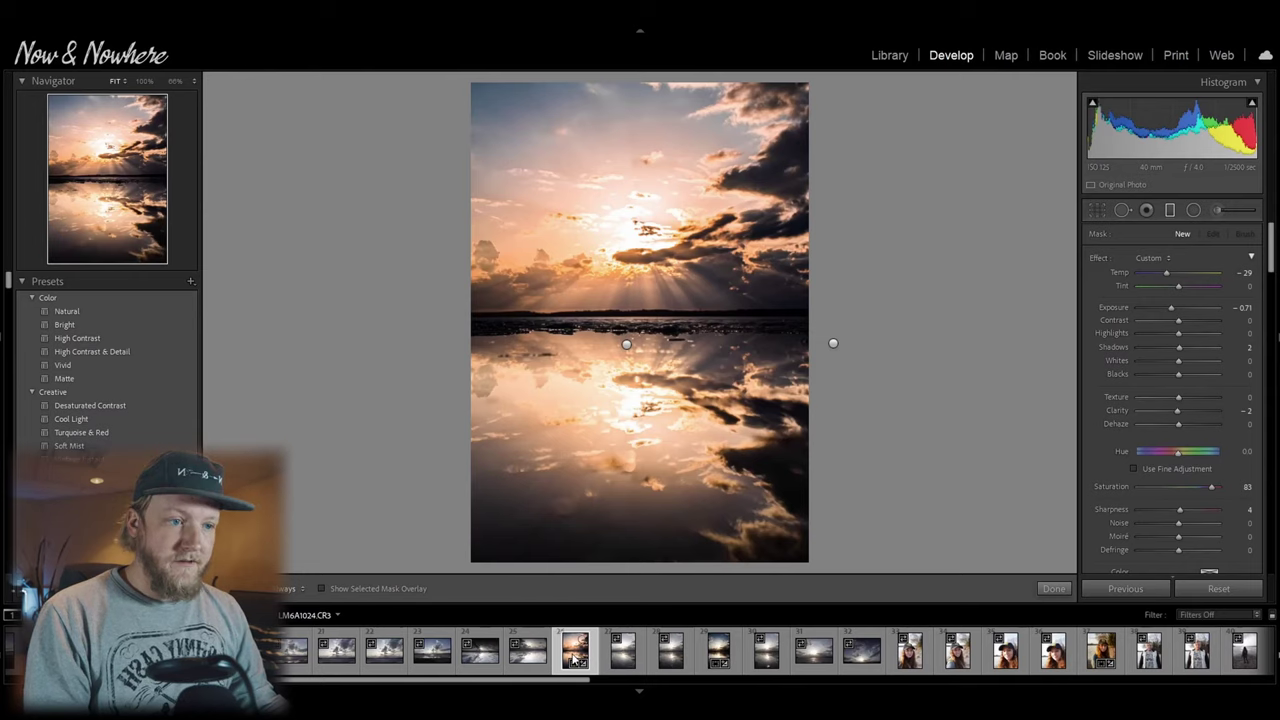
Step: Synchronize the reflection photo's develop settings to the two neighbouring similar sunset shots, then view one
{"action": "left_click", "coordinate": [672, 660], "text": "shift"}
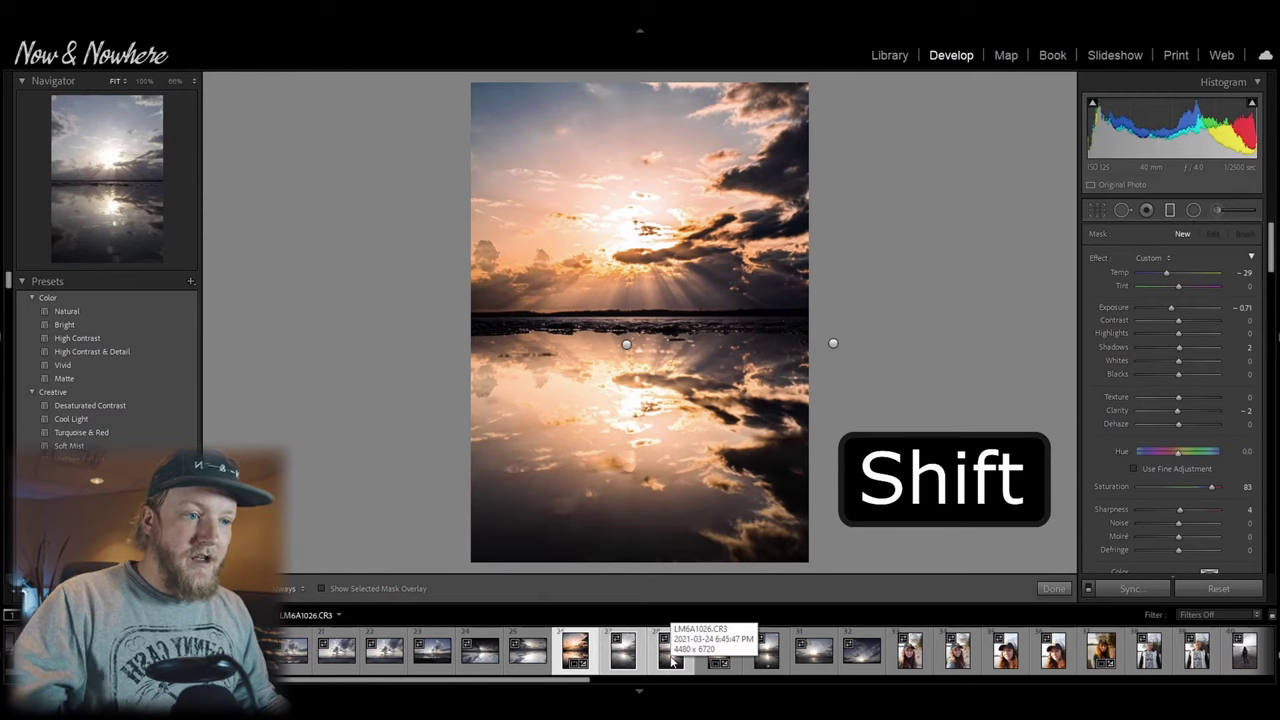
{"action": "left_click", "coordinate": [1128, 589]}
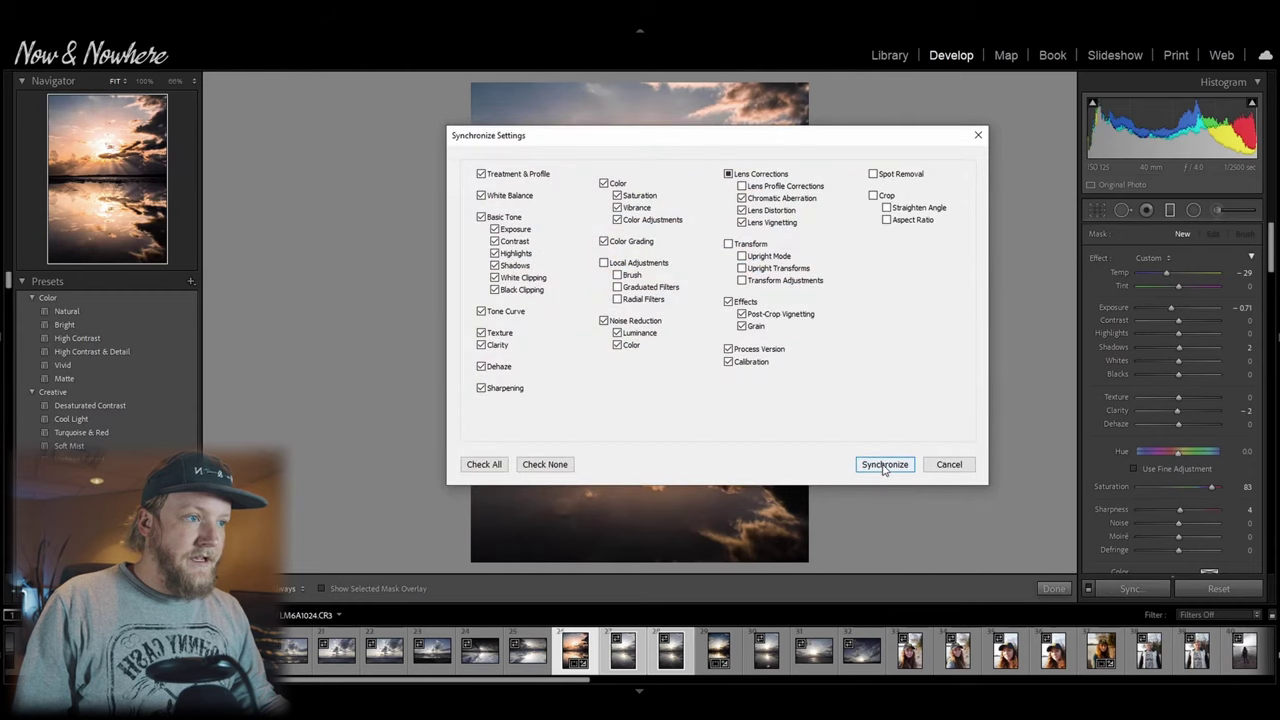
{"action": "left_click", "coordinate": [884, 465]}
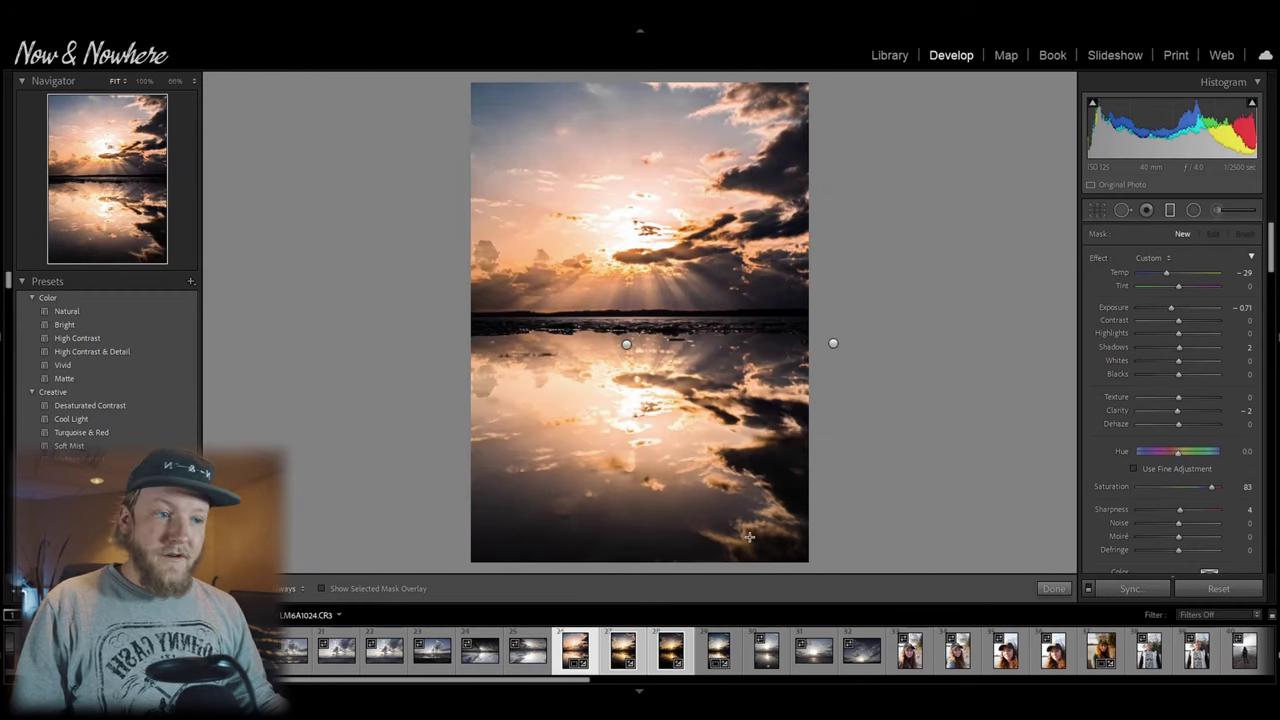
{"action": "left_click", "coordinate": [684, 660]}
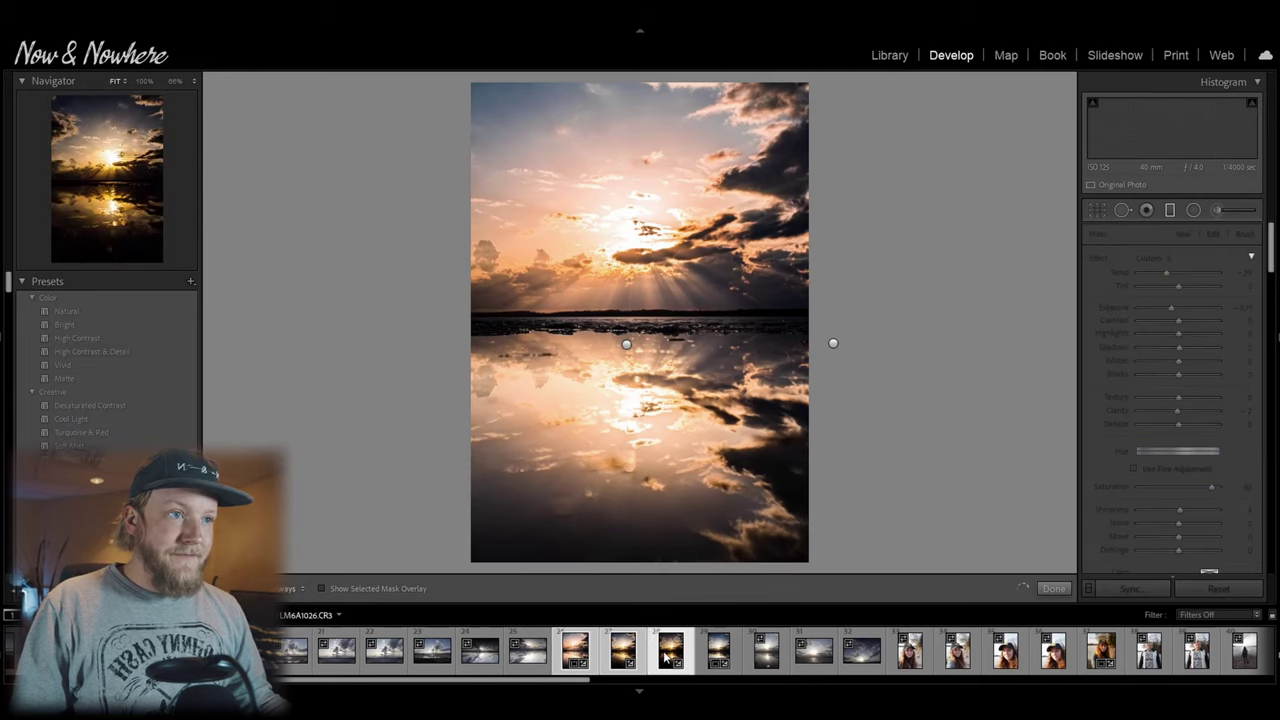
Step: Copy the edited sunset reflection photo's develop settings
{"action": "right_click", "coordinate": [575, 651]}
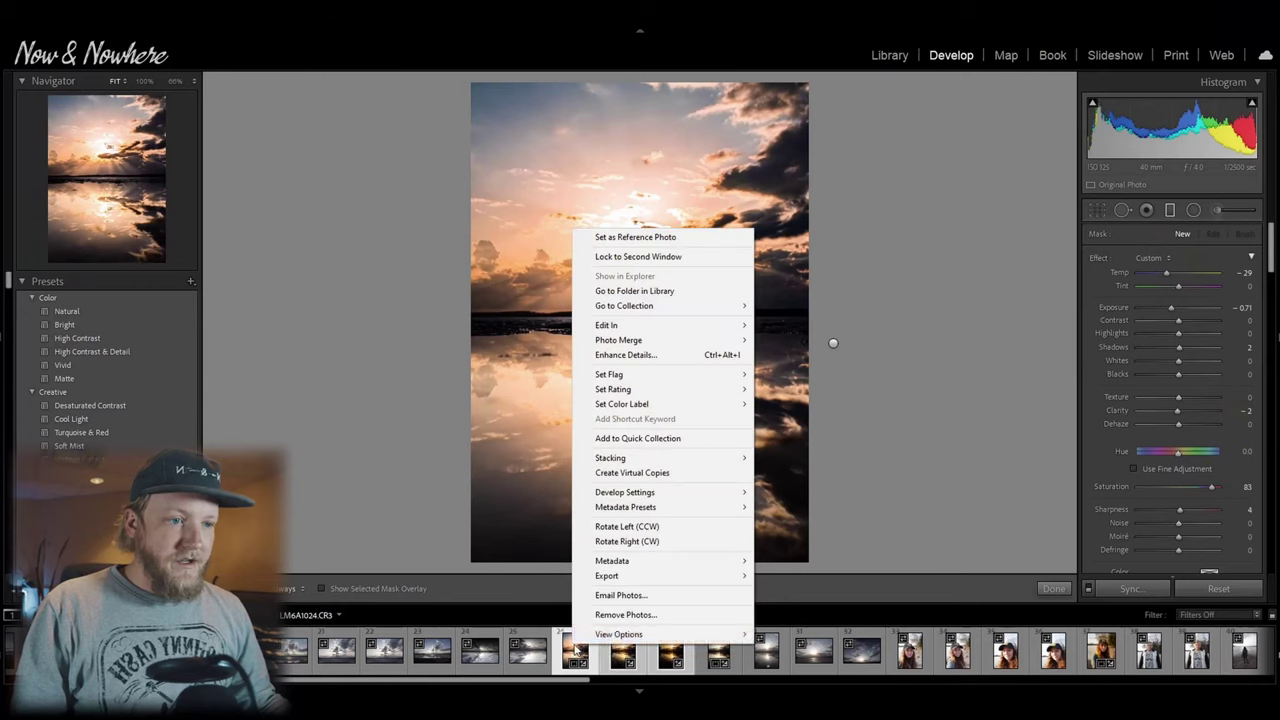
{"action": "mouse_move", "coordinate": [673, 497]}
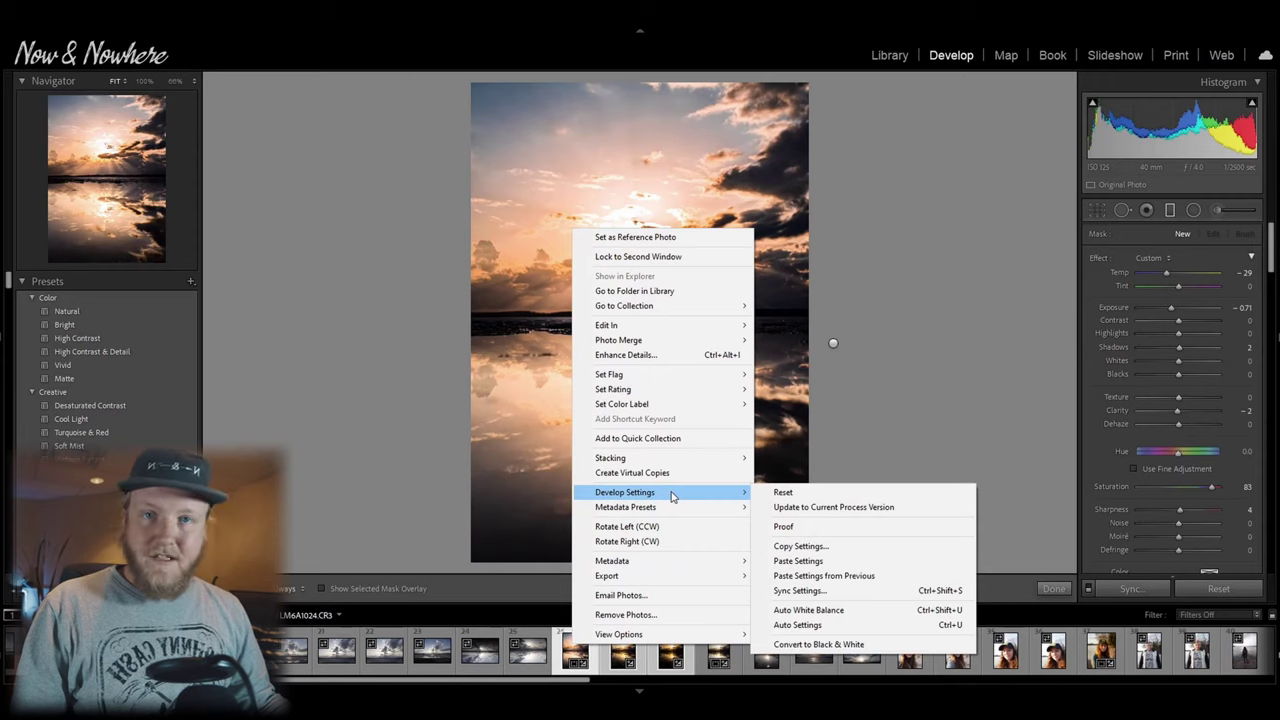
{"action": "left_click", "coordinate": [800, 546]}
{"action": "left_click", "coordinate": [888, 465]}
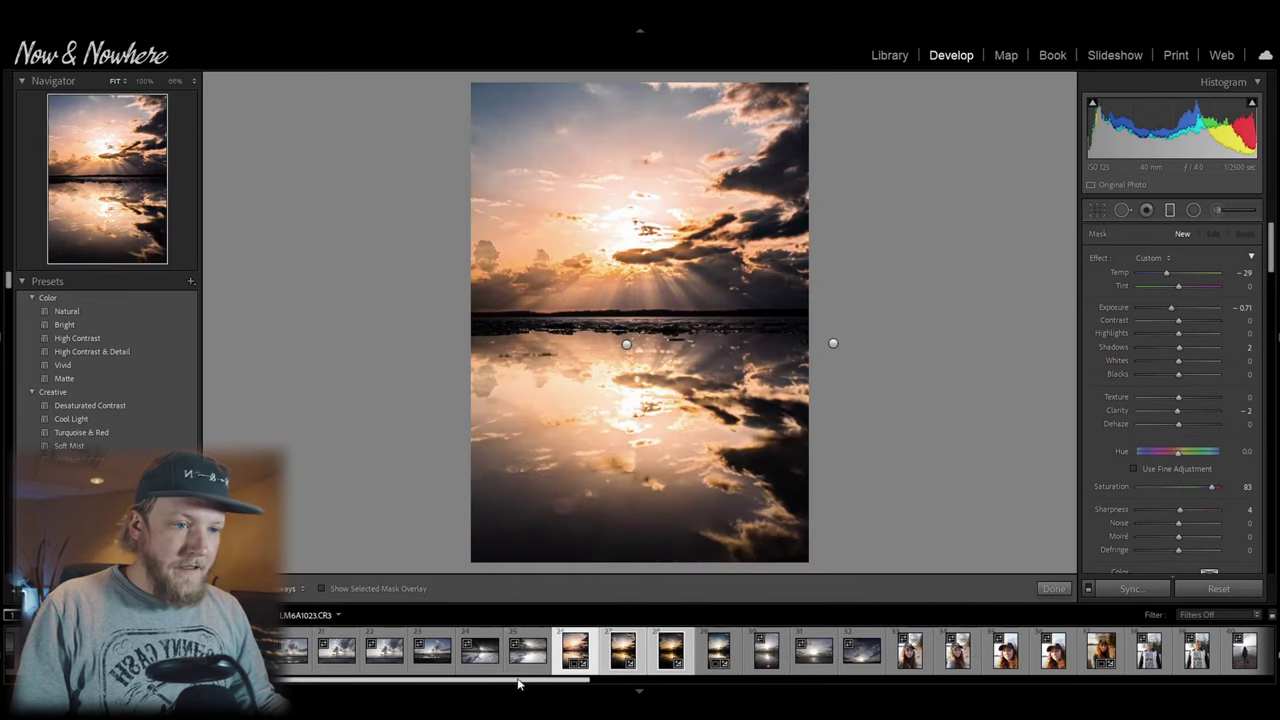
Step: Paste the copied develop settings onto the earlier cloudy lake photo
{"action": "scroll", "coordinate": [398, 657], "scroll_direction": "up", "scroll_amount": 3}
{"action": "left_click", "coordinate": [398, 657]}
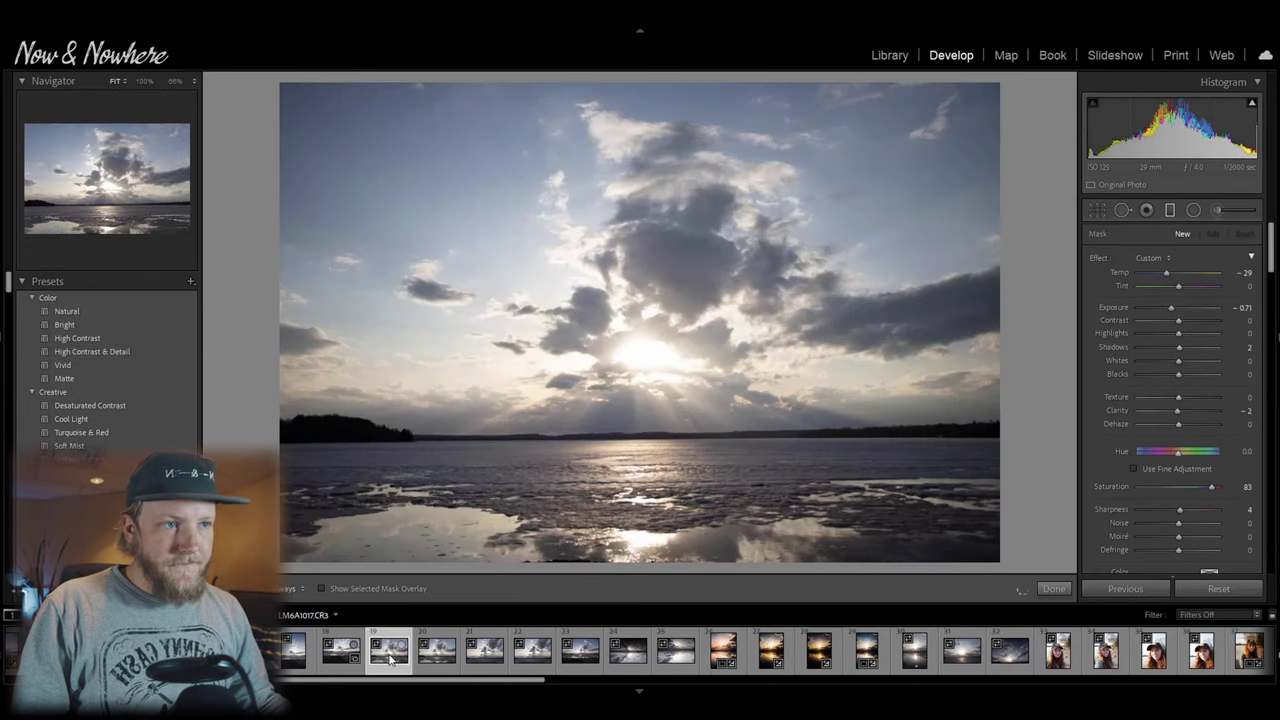
{"action": "right_click", "coordinate": [390, 657]}
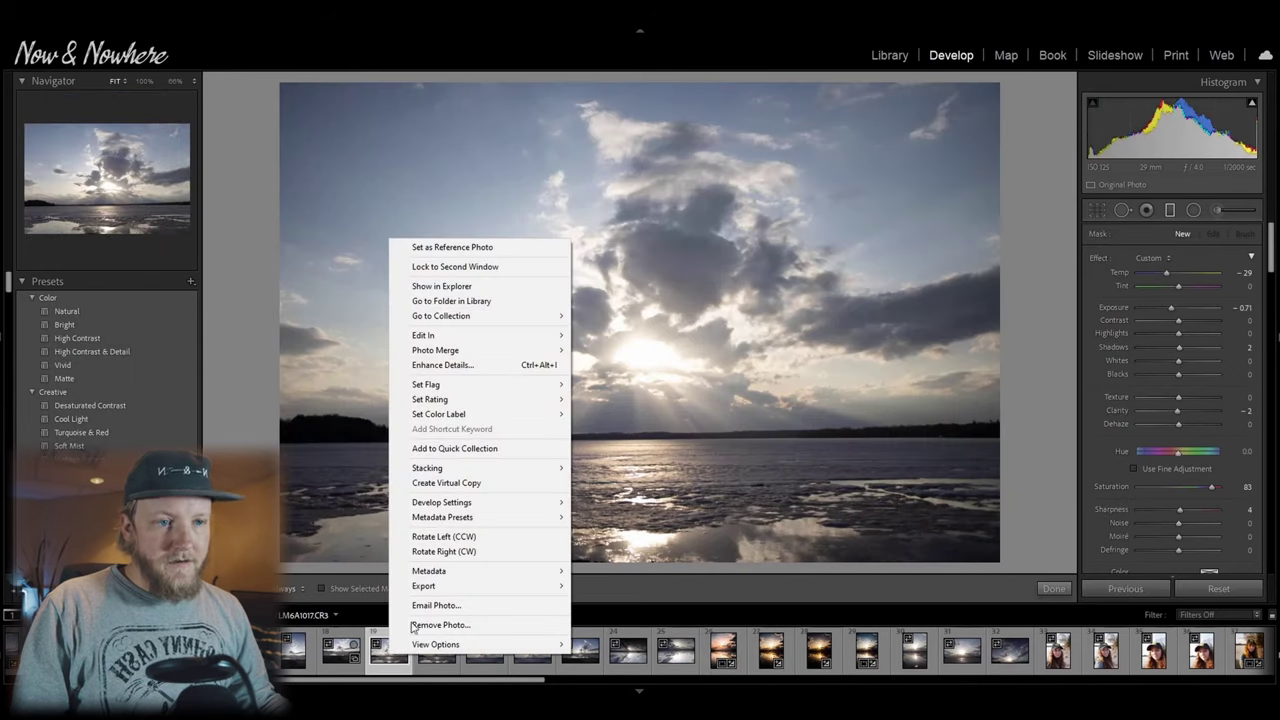
{"action": "mouse_move", "coordinate": [476, 510]}
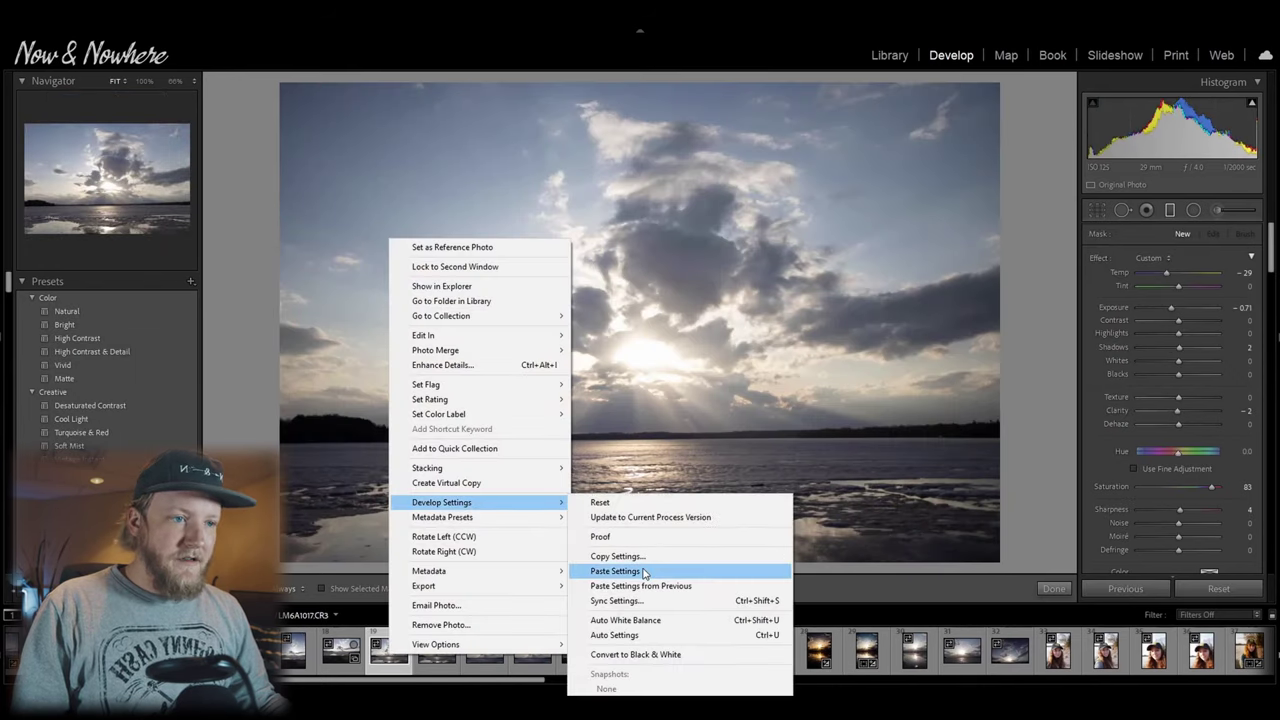
{"action": "left_click", "coordinate": [645, 571]}
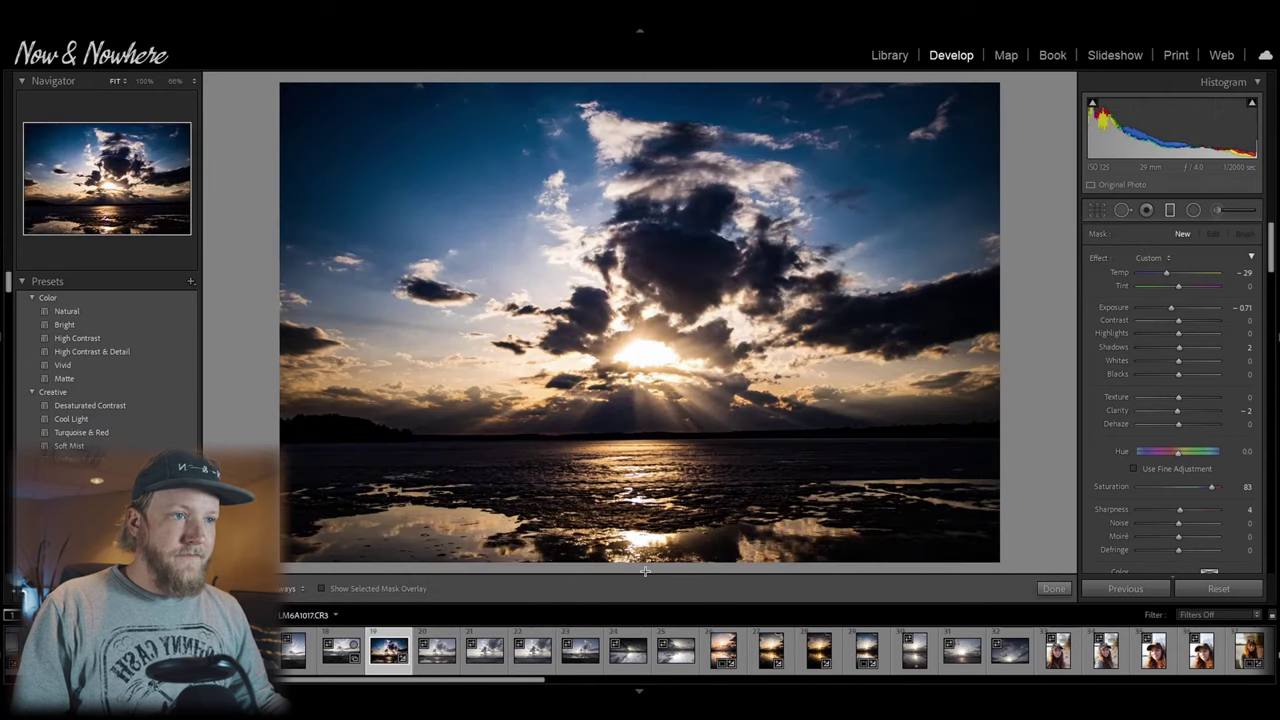